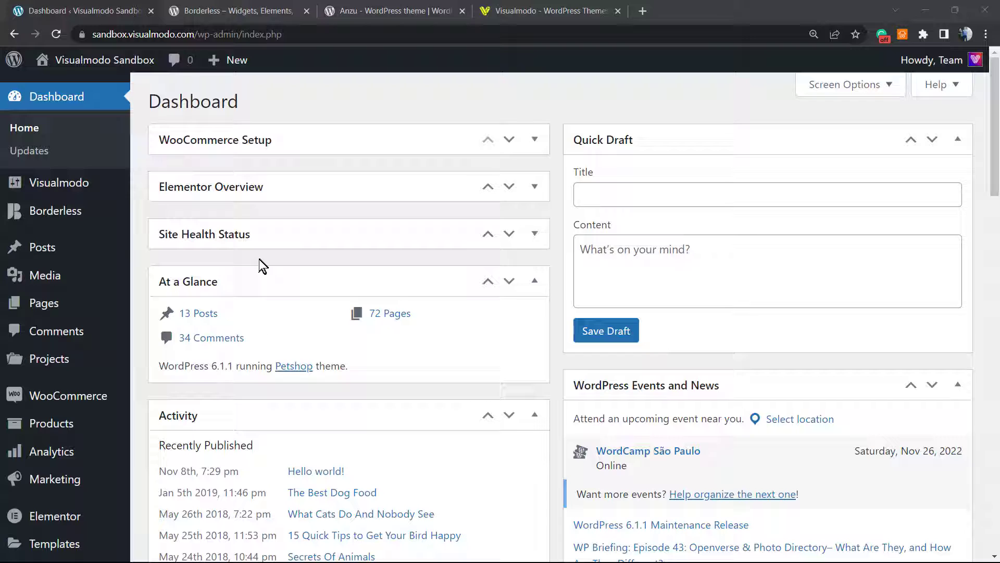
Step: Open SeedProd's Pages screen and scroll to Landing Pages, showing draft 'New Page (ID #1878)'
scroll(258, 259, "down", 4)
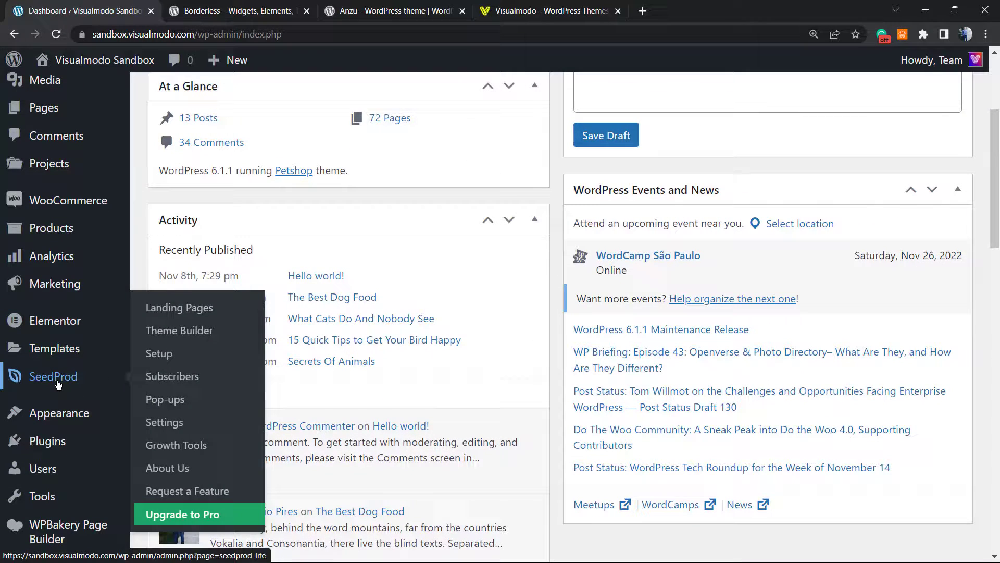
left_click(62, 379)
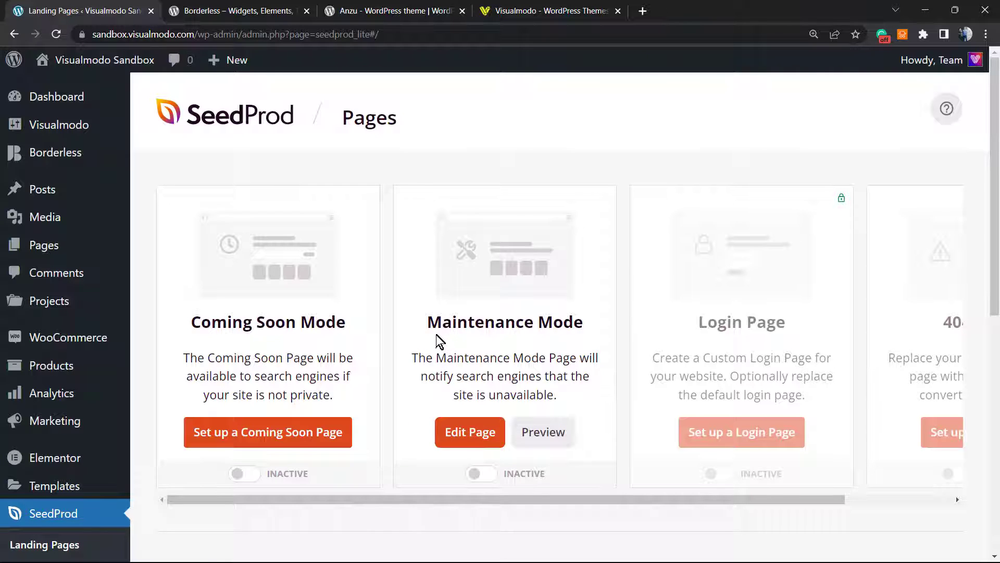
scroll(438, 338, "down", 4)
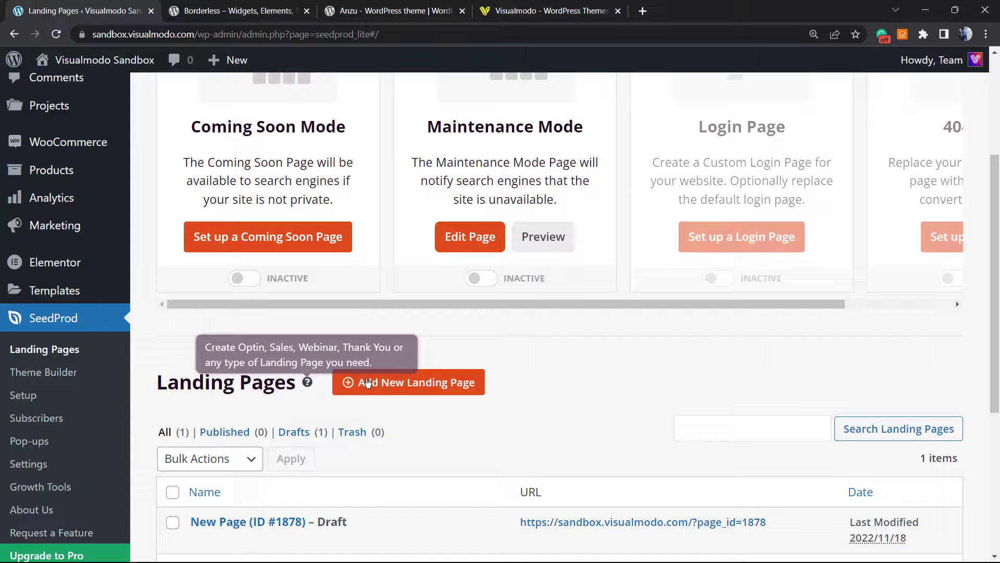
mouse_move(308, 383)
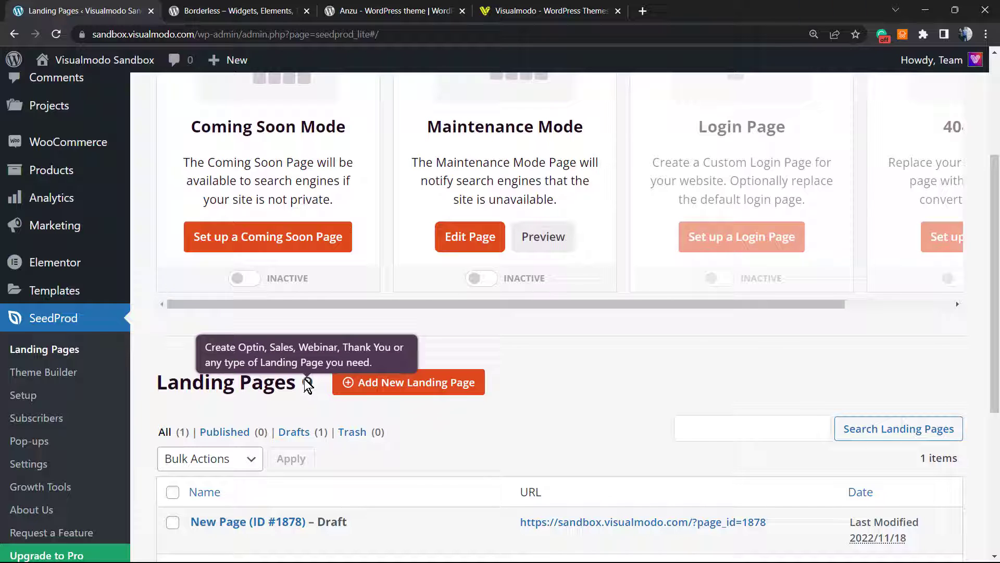
scroll(420, 385, "down", 1)
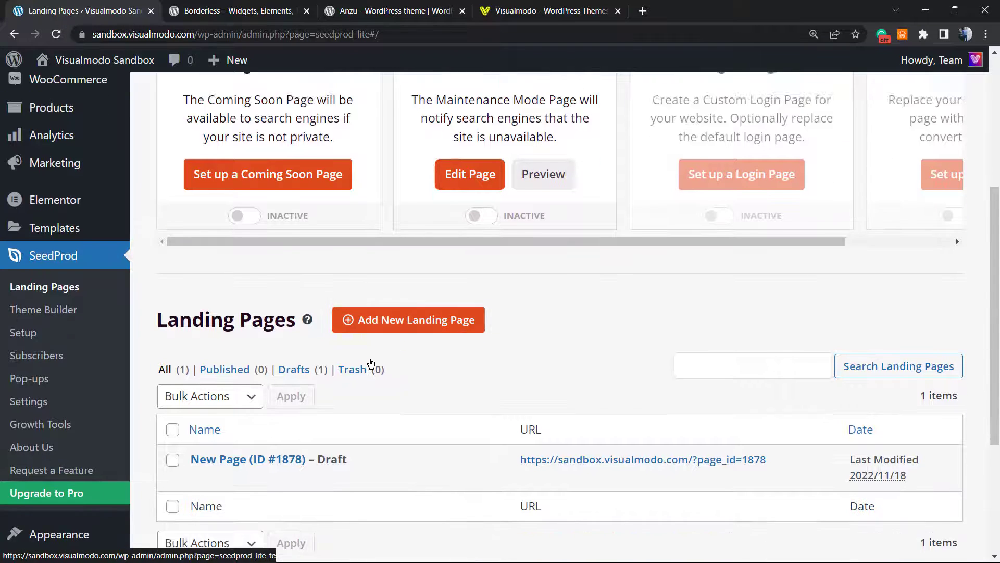
scroll(369, 304, "up", 4)
mouse_move(77, 99)
scroll(89, 208, "down", 5)
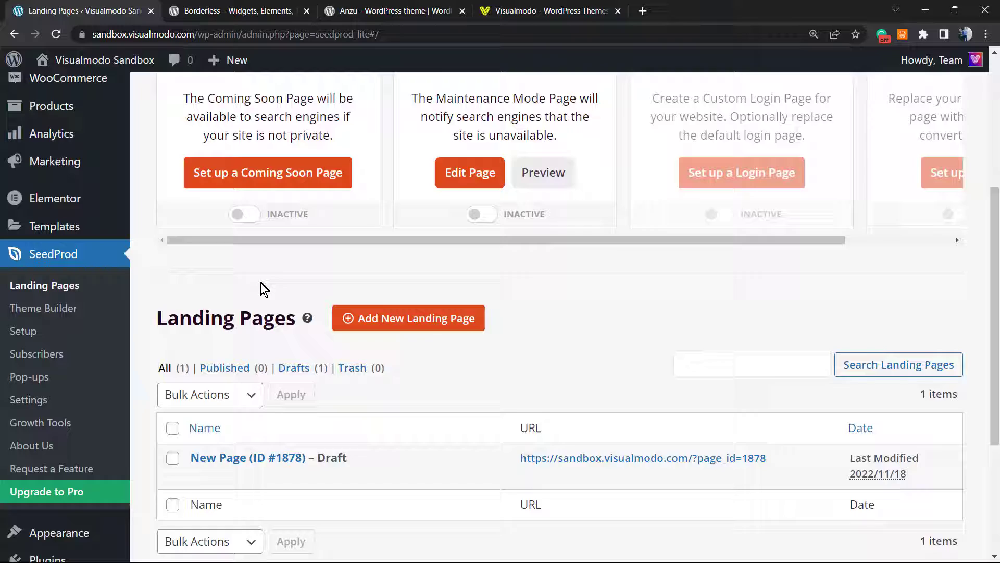
scroll(261, 294, "up", 3)
scroll(56, 358, "down", 2)
scroll(56, 358, "down", 3)
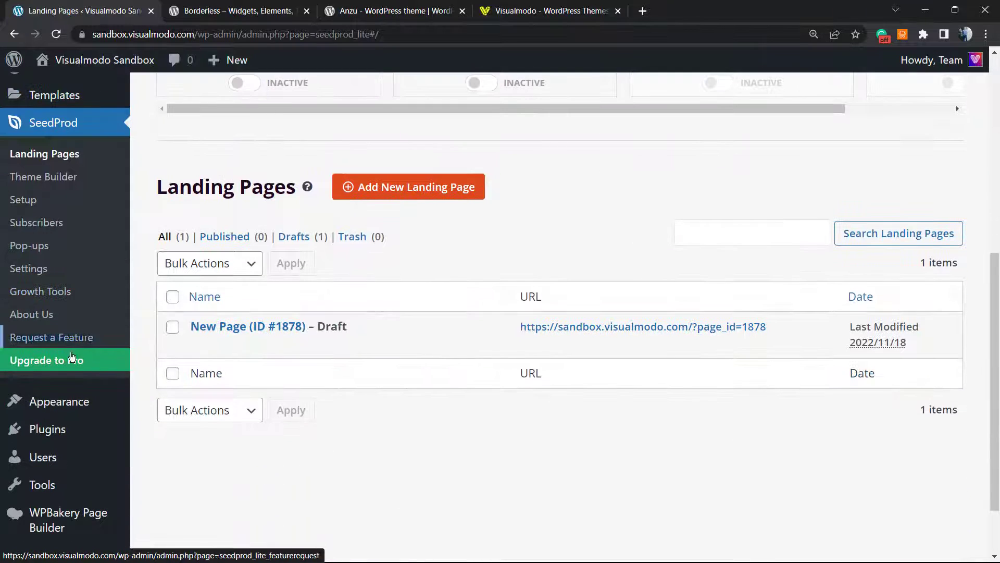
mouse_move(53, 433)
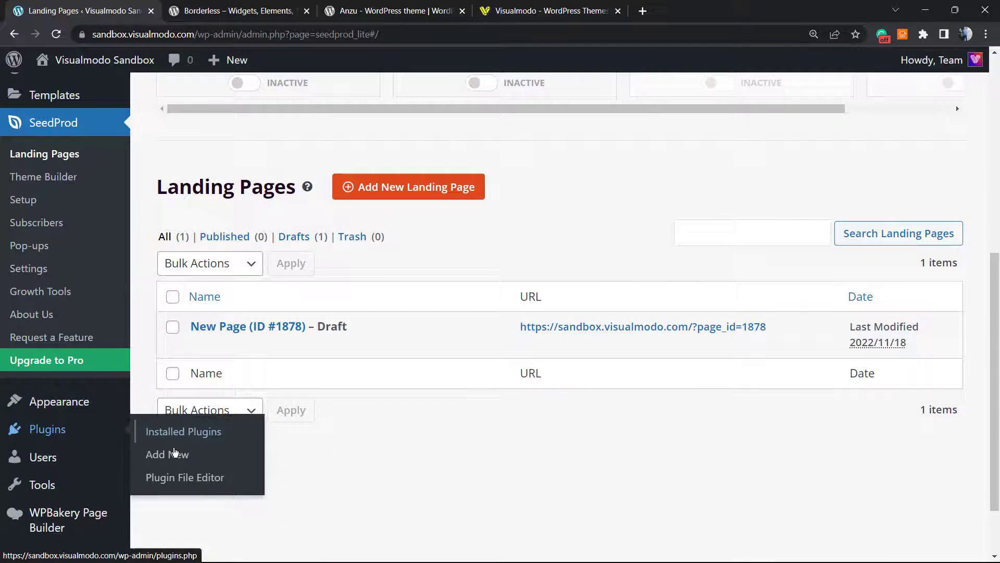
scroll(236, 408, "up", 5)
scroll(218, 395, "up", 1)
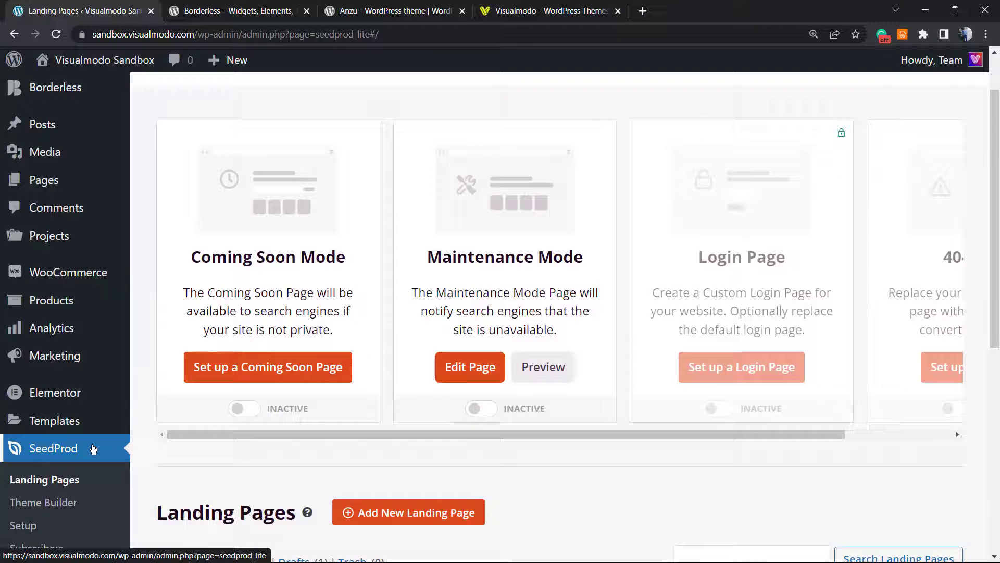
scroll(264, 418, "down", 4)
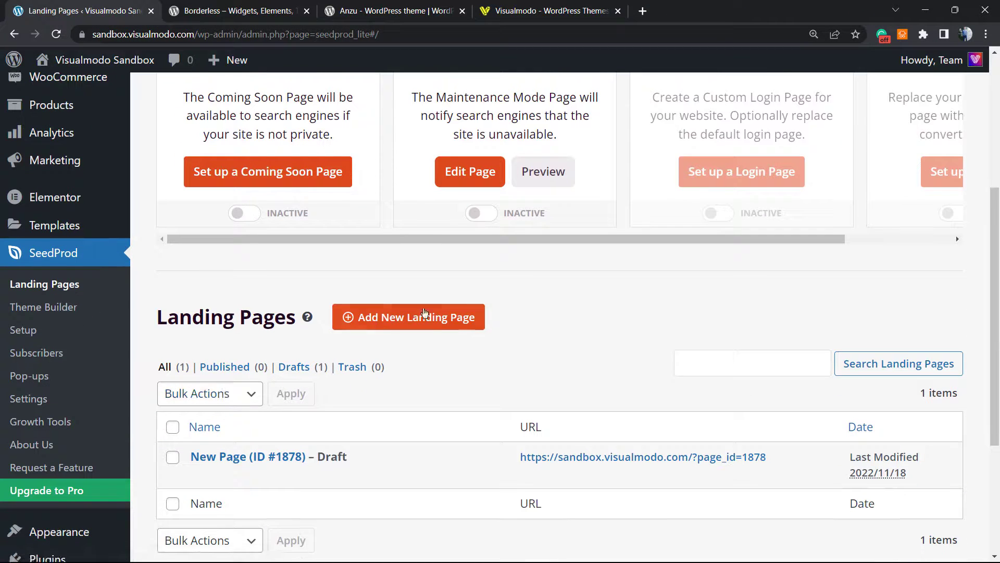
Step: Start a new landing page and browse the template gallery
left_click(386, 327)
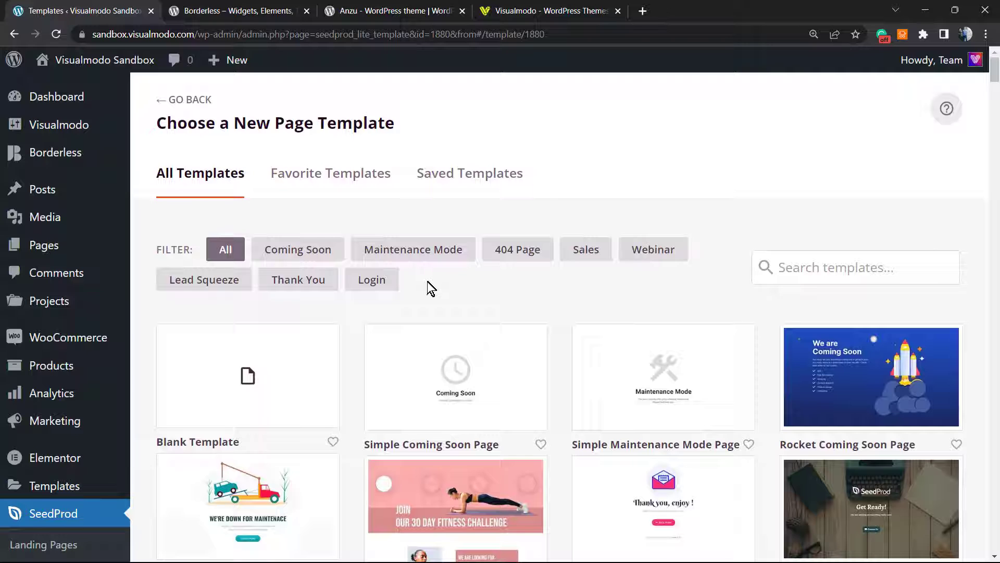
scroll(361, 268, "down", 4)
scroll(355, 255, "down", 3)
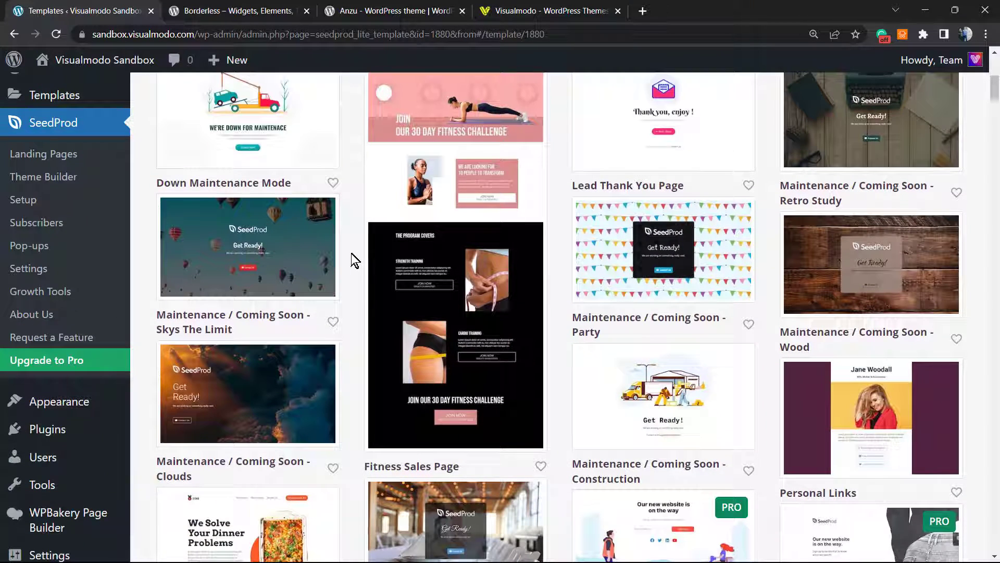
mouse_move(463, 308)
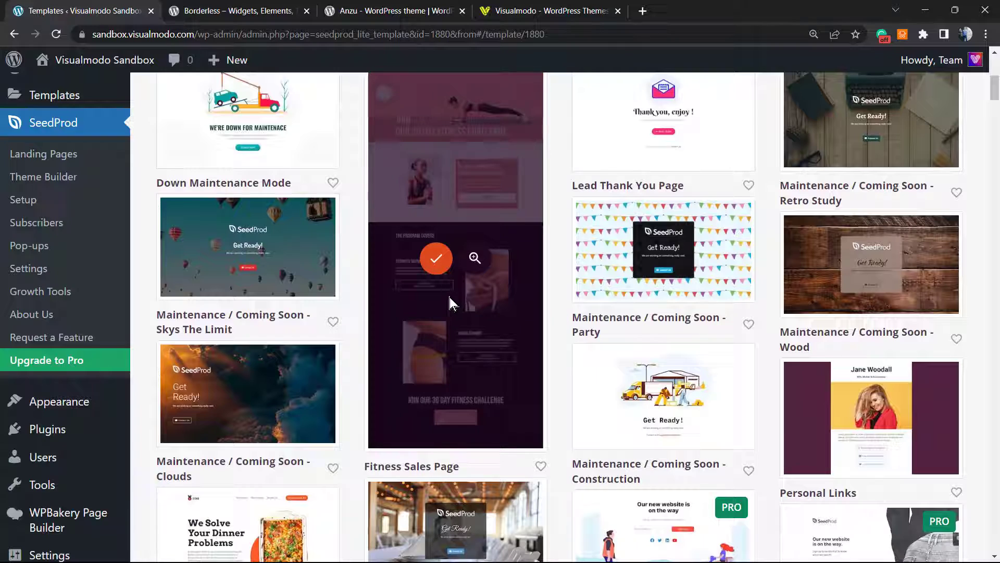
scroll(440, 309, "down", 5)
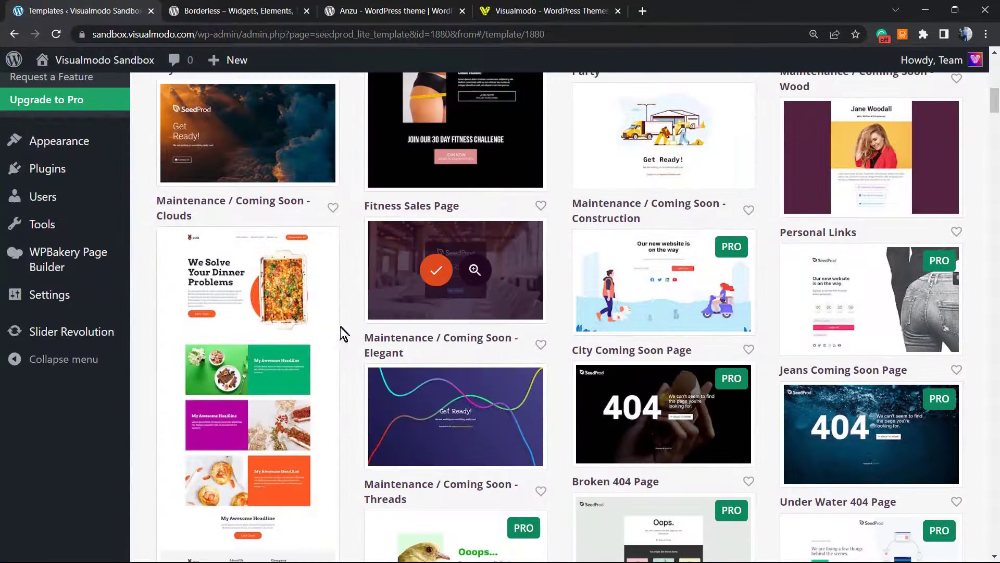
scroll(411, 307, "up", 5)
scroll(298, 445, "down", 1)
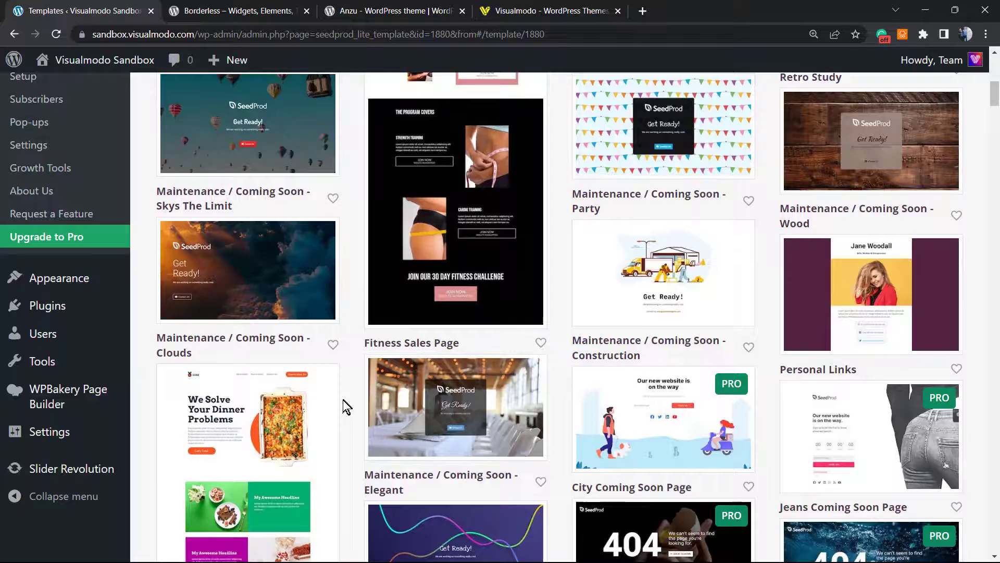
scroll(432, 340, "up", 1)
scroll(432, 341, "up", 2)
scroll(399, 355, "down", 2)
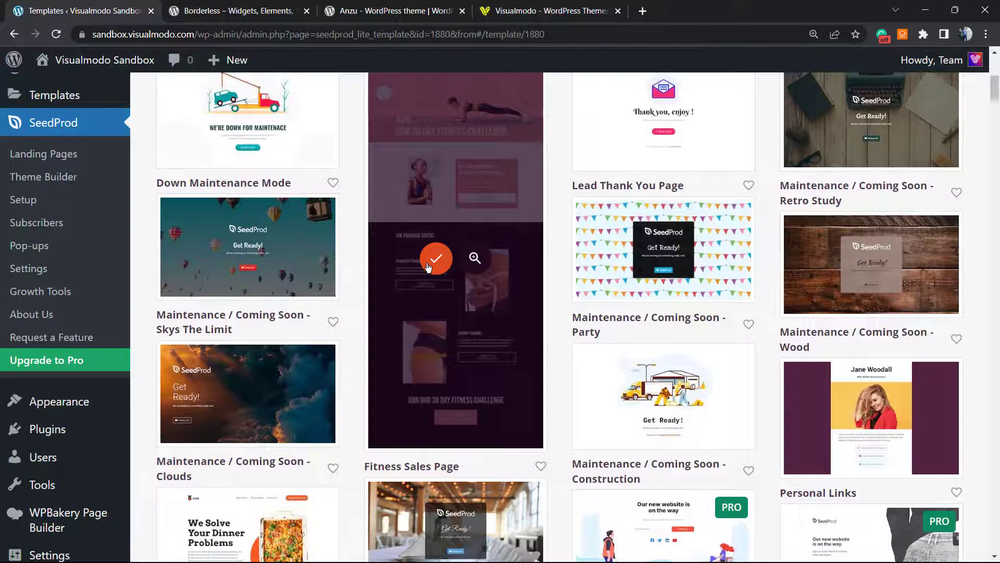
scroll(427, 267, "down", 6)
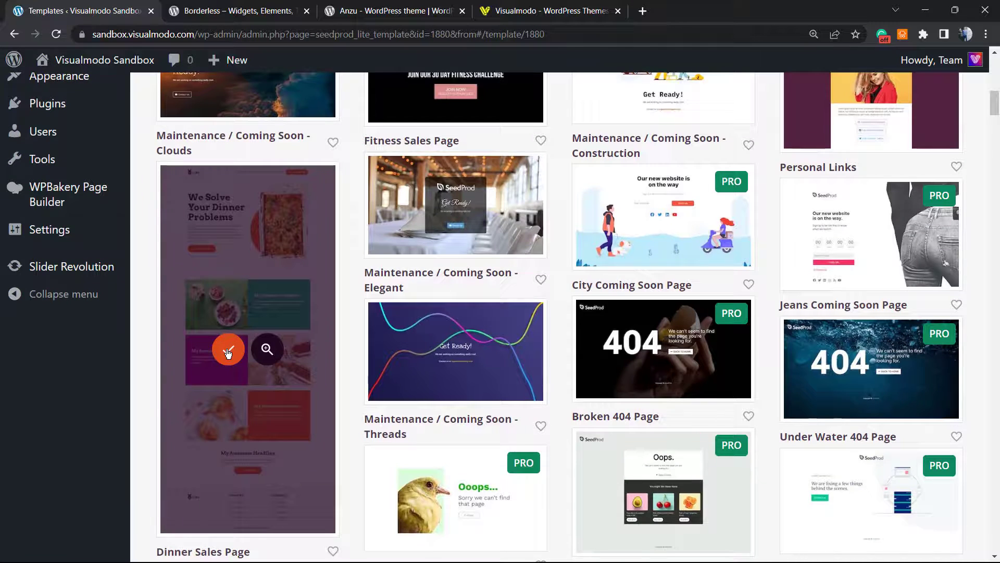
scroll(227, 353, "up", 6)
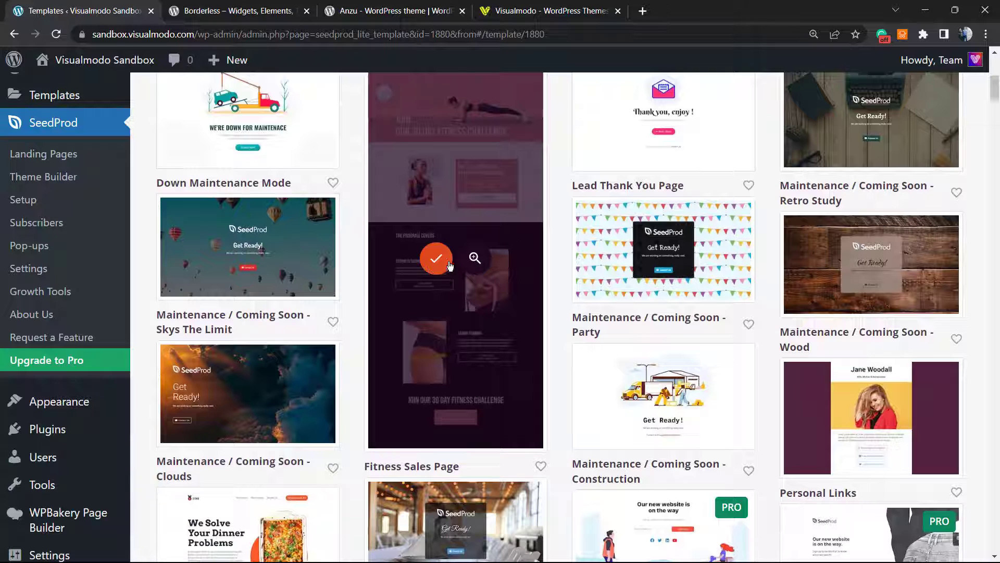
Step: Pick the Fitness Sales Page template, name it 'My landing page', and start editing
left_click(440, 261)
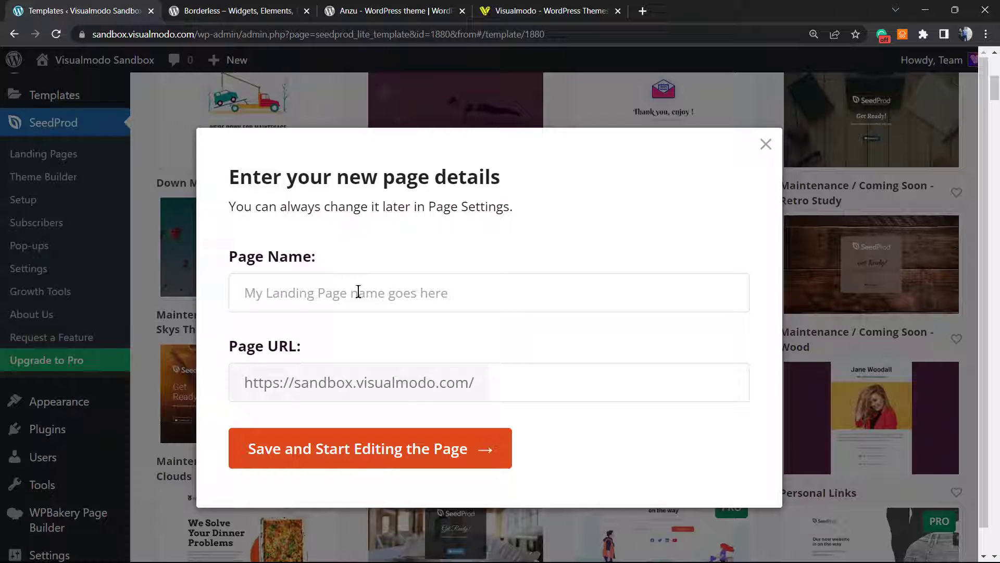
type("My l")
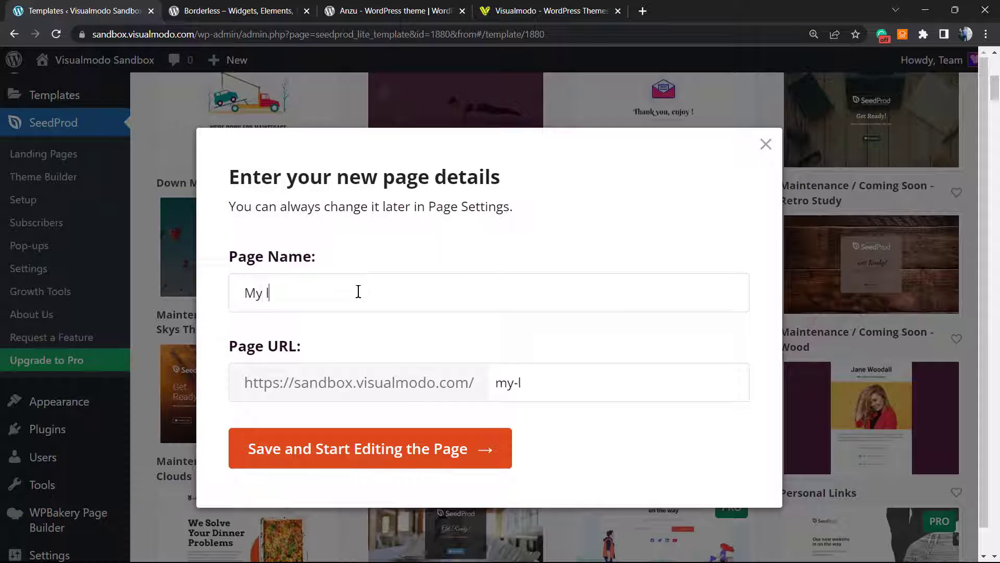
type("anding page")
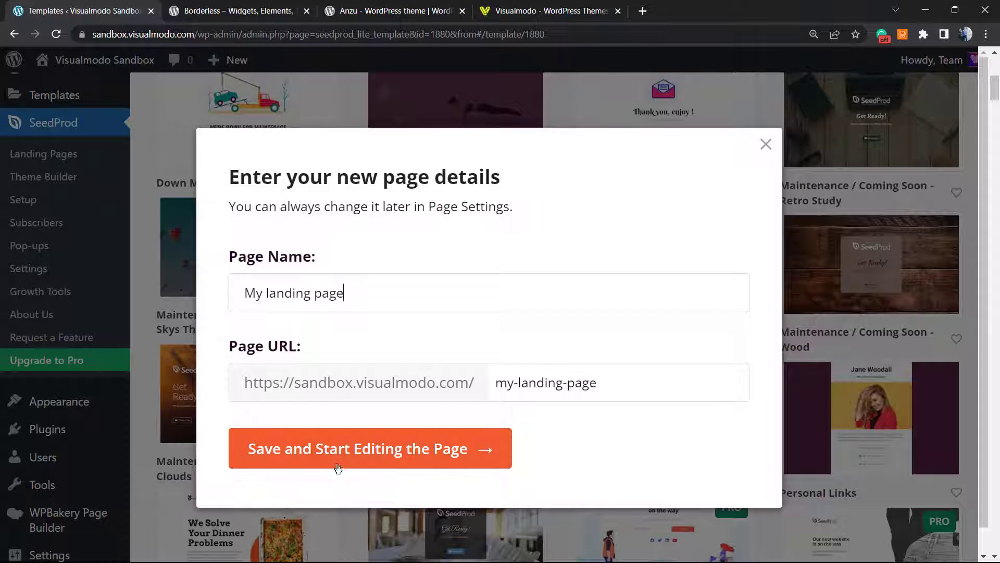
left_click(290, 451)
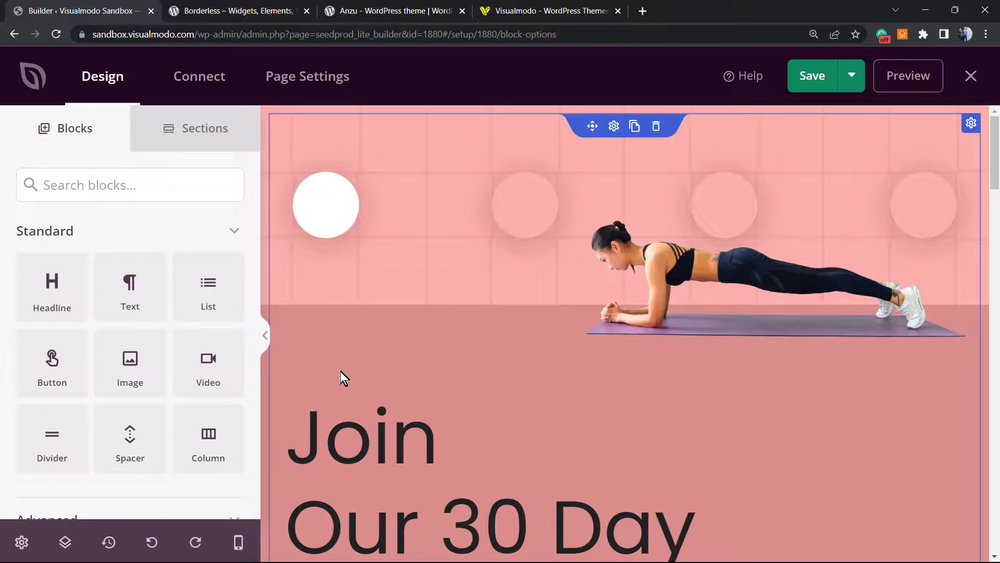
key("ctrl+minus")
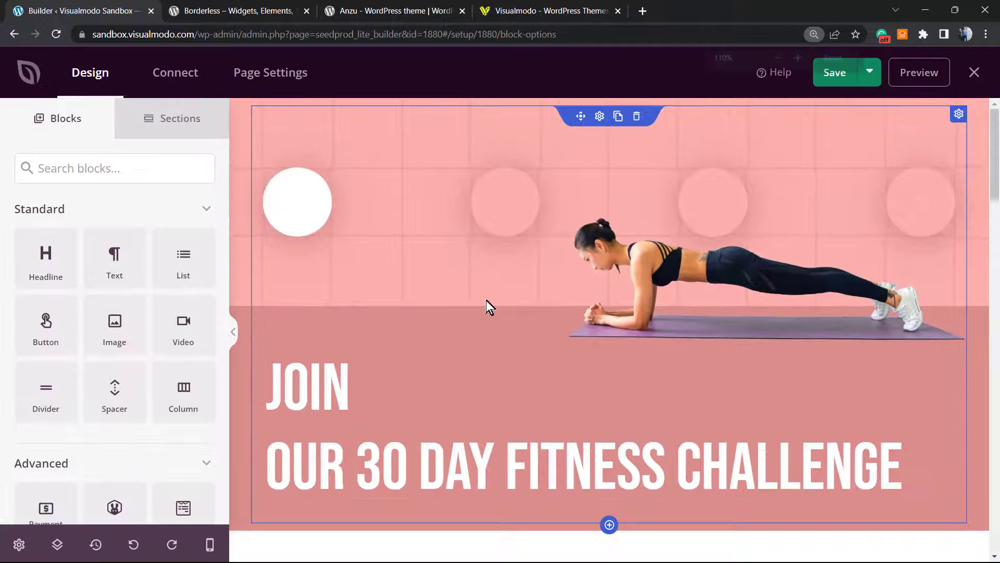
scroll(483, 302, "down", 8)
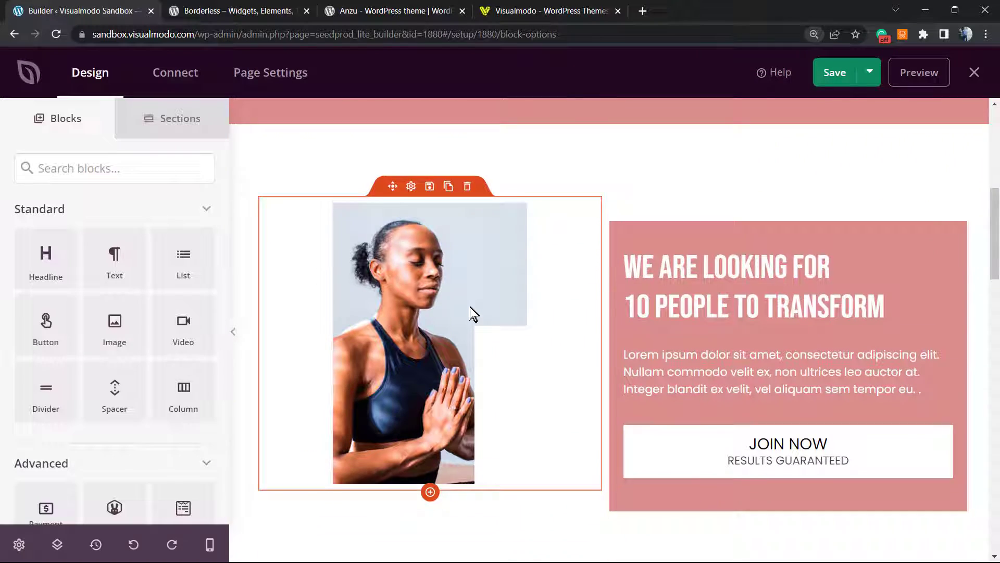
scroll(467, 305, "down", 20)
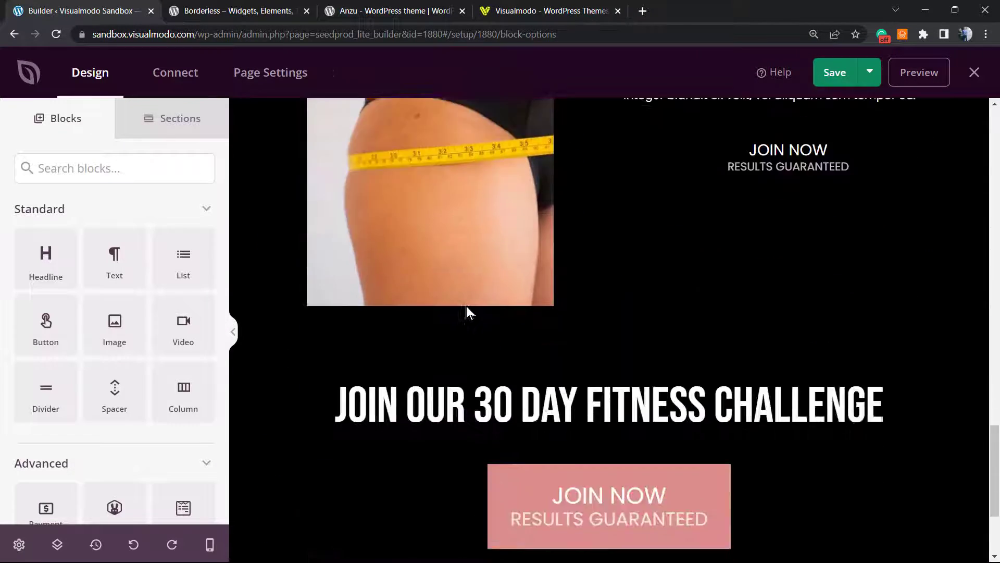
scroll(467, 305, "down", 3)
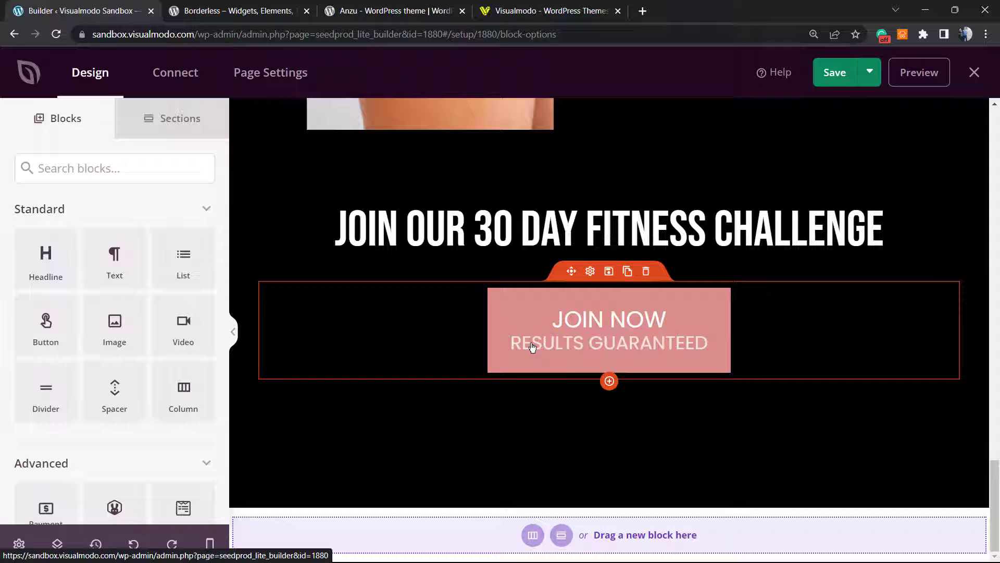
scroll(513, 340, "up", 3)
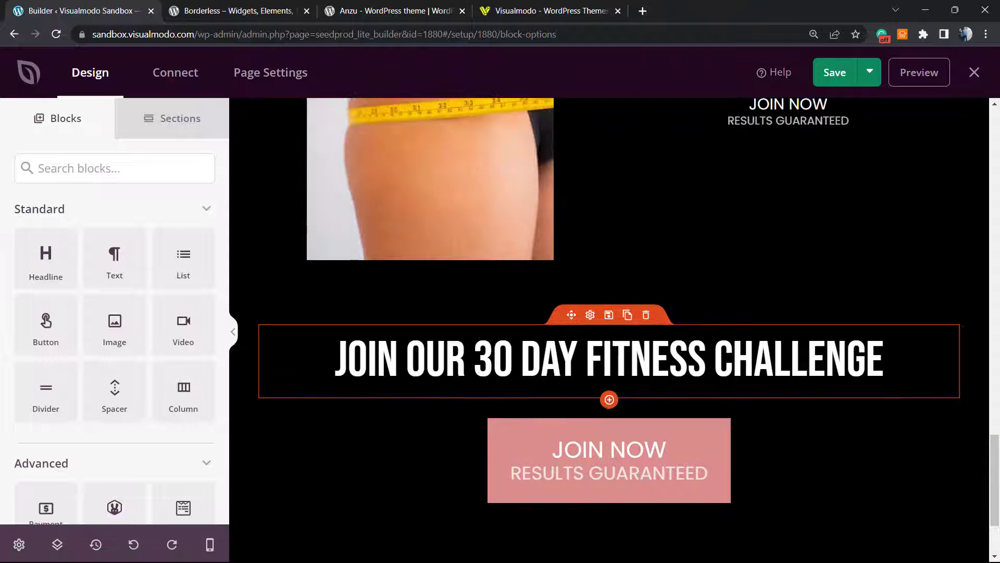
scroll(460, 405, "up", 20)
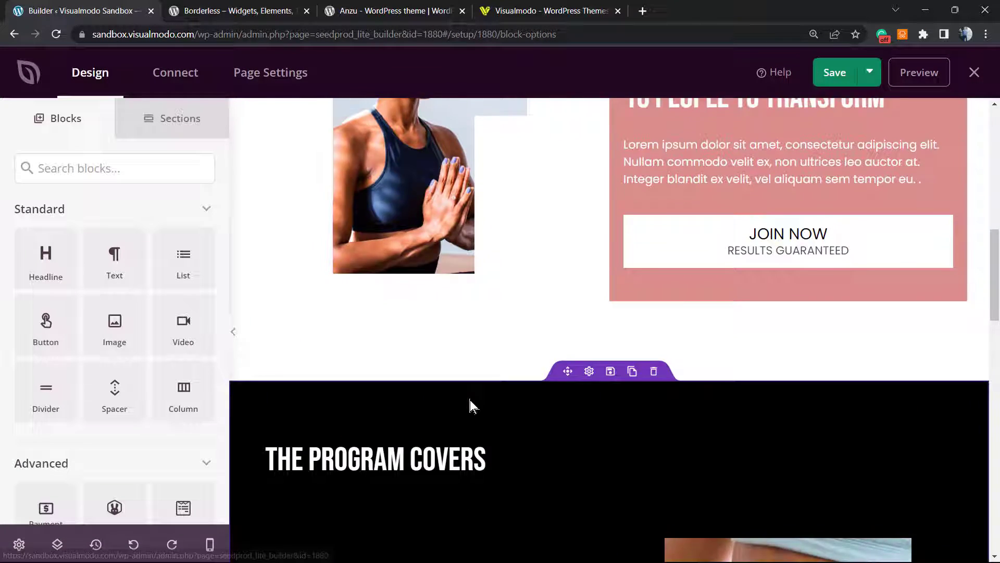
scroll(480, 398, "down", 8)
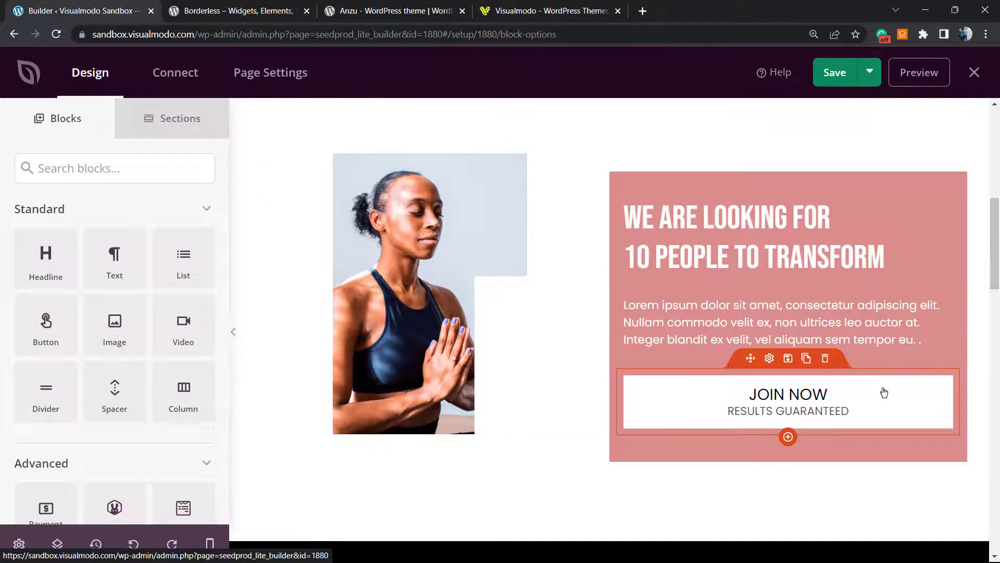
scroll(811, 400, "down", 20)
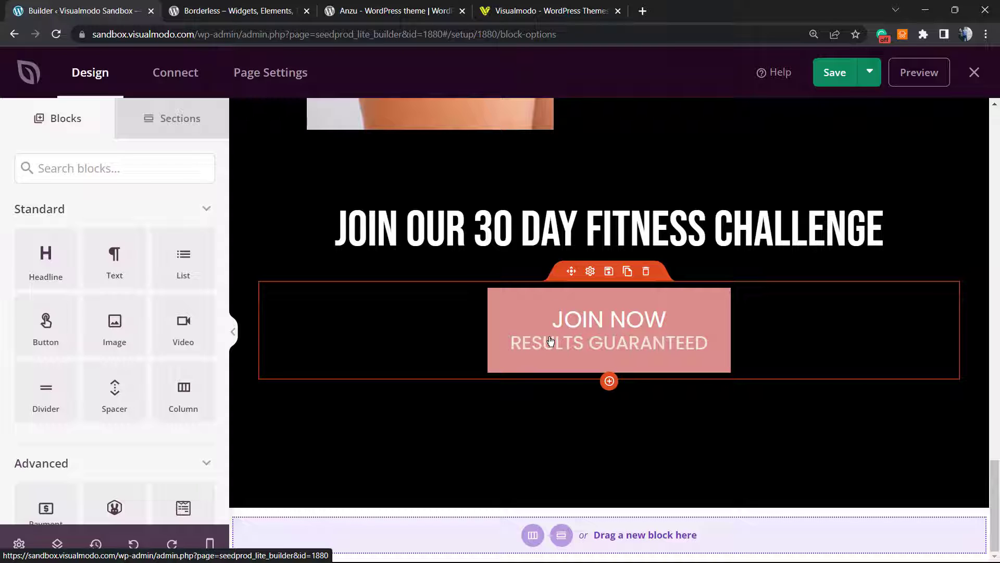
scroll(547, 338, "up", 10)
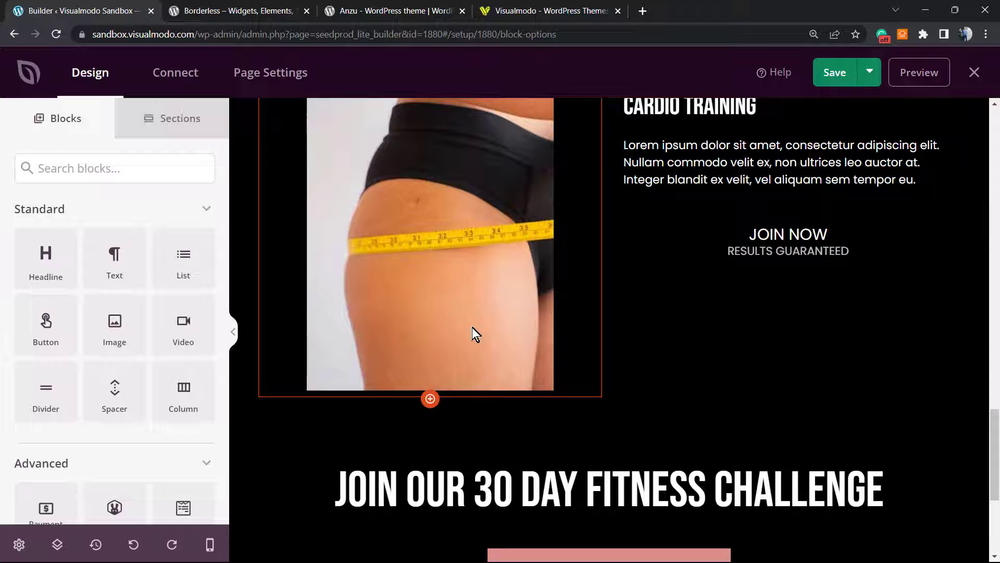
scroll(457, 339, "up", 15)
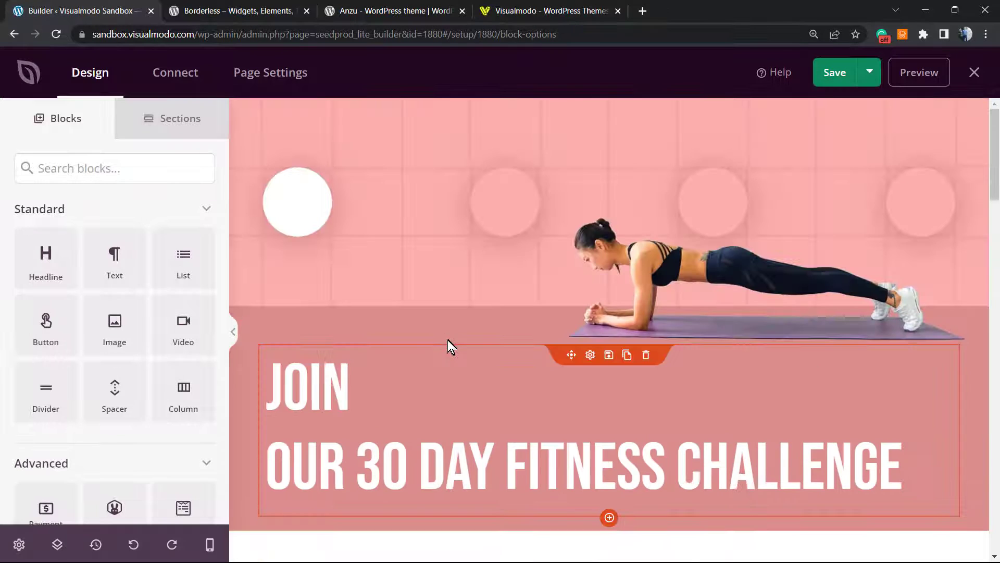
Step: Select the hero row, then the woman's photo to show its image settings
left_click(733, 276)
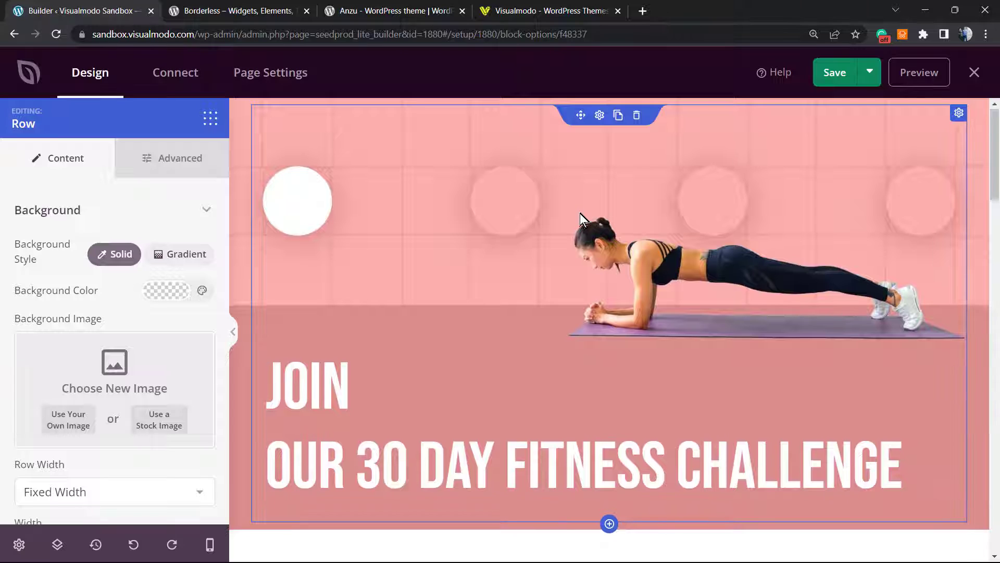
scroll(570, 225, "down", 12)
scroll(416, 281, "up", 5)
left_click(408, 288)
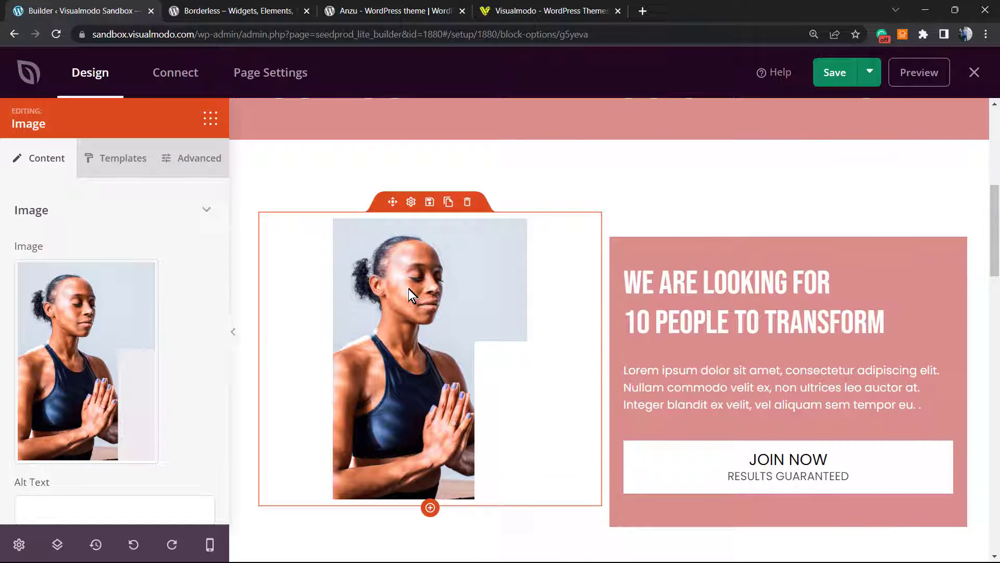
mouse_move(73, 375)
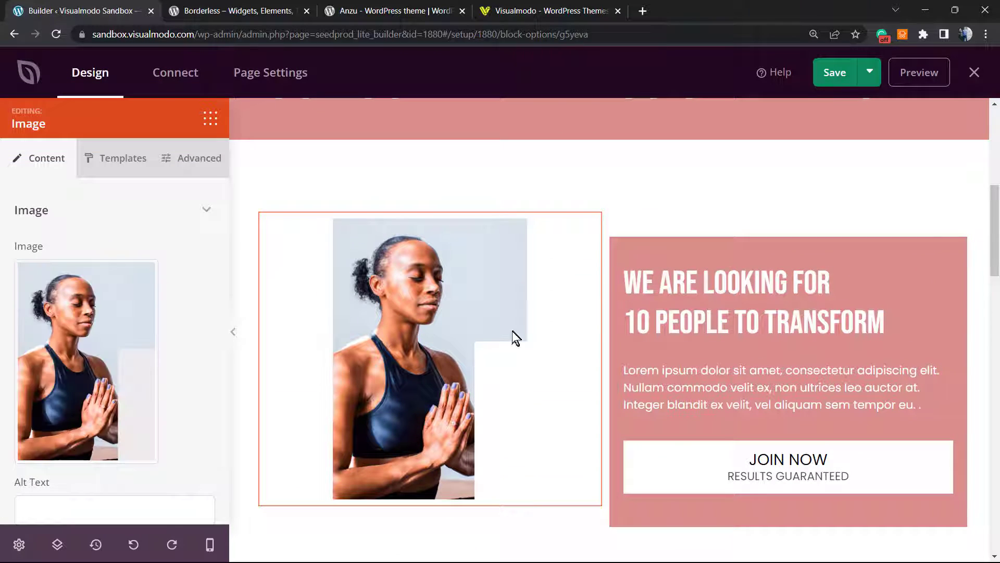
Step: Browse the Media Library for a replacement, then close it keeping the original photo
left_click(69, 362)
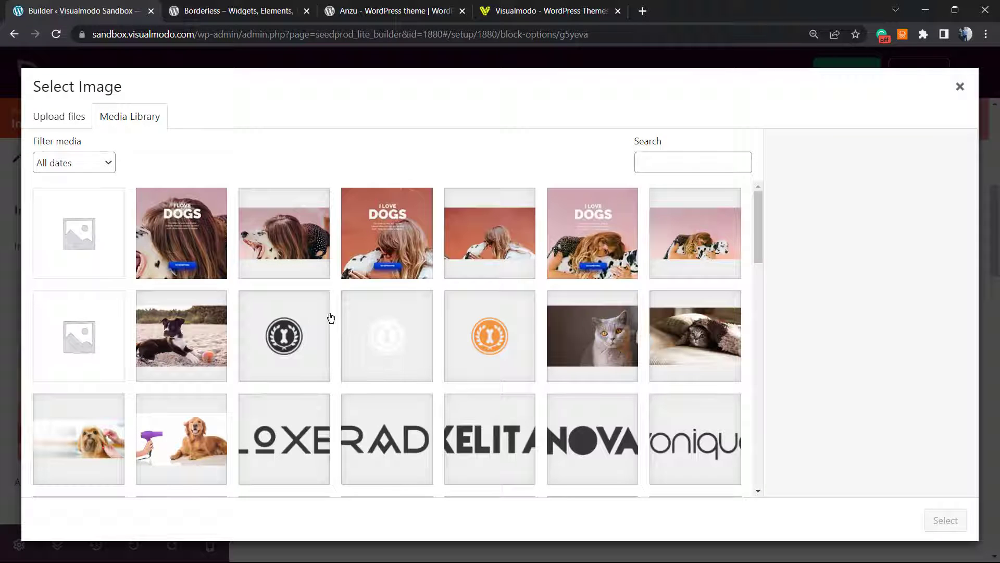
scroll(268, 380, "down", 10)
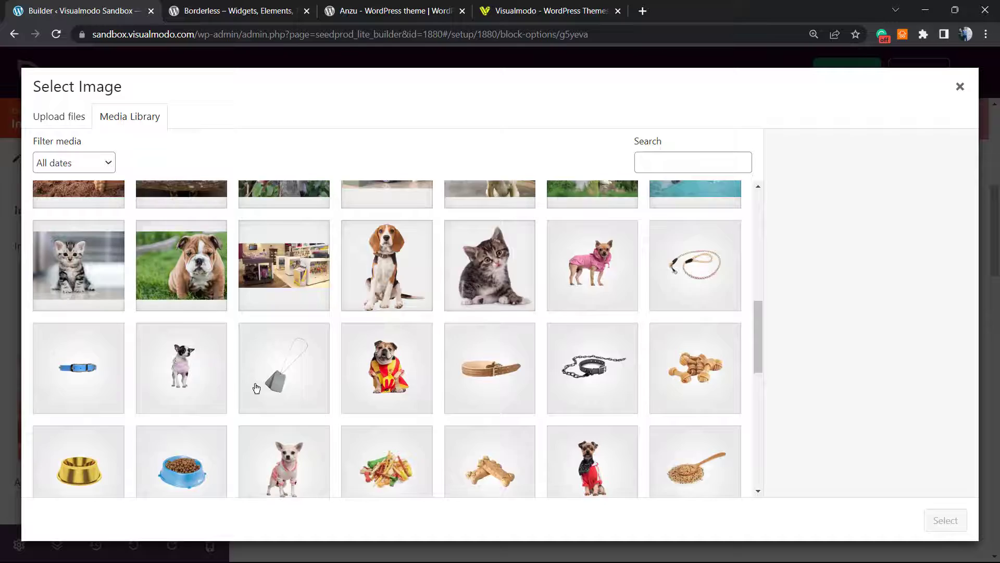
scroll(250, 386, "up", 3)
scroll(529, 335, "down", 12)
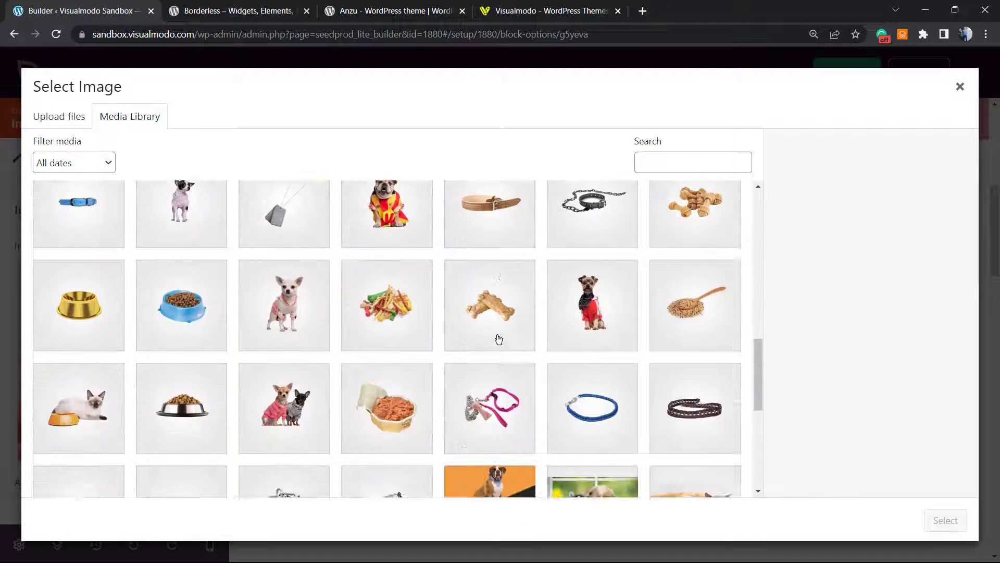
scroll(435, 346, "down", 2)
scroll(432, 344, "up", 12)
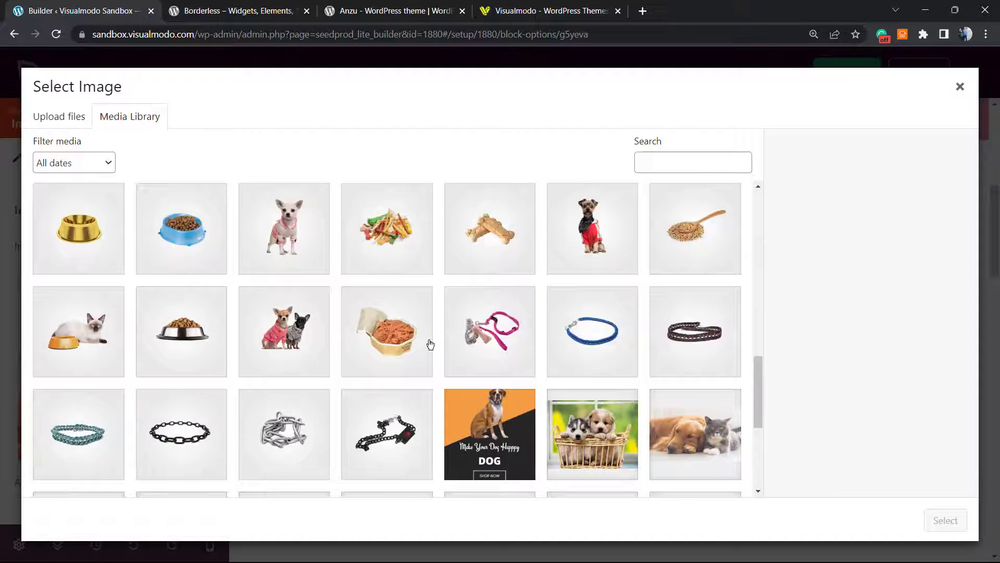
scroll(429, 341, "up", 4)
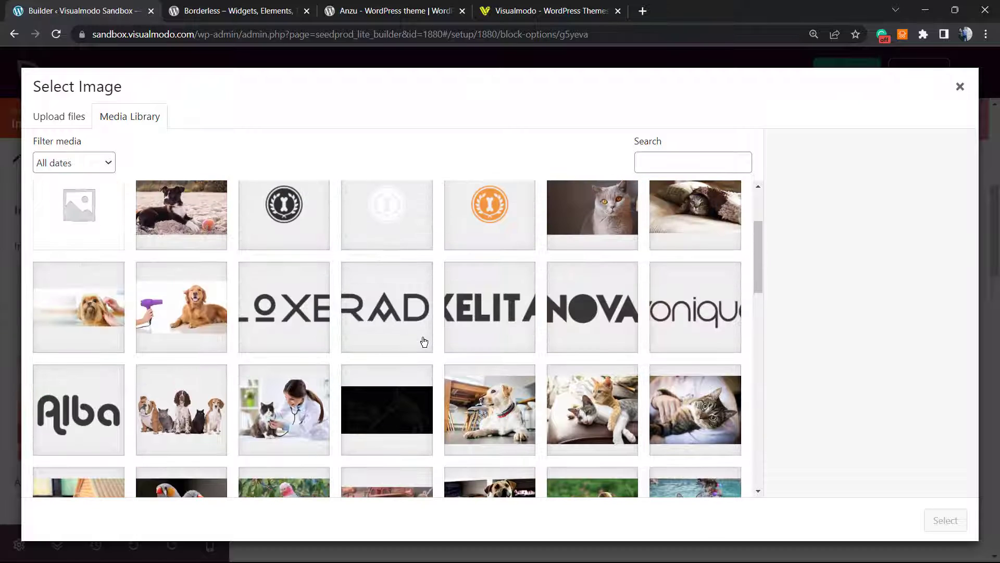
left_click(960, 86)
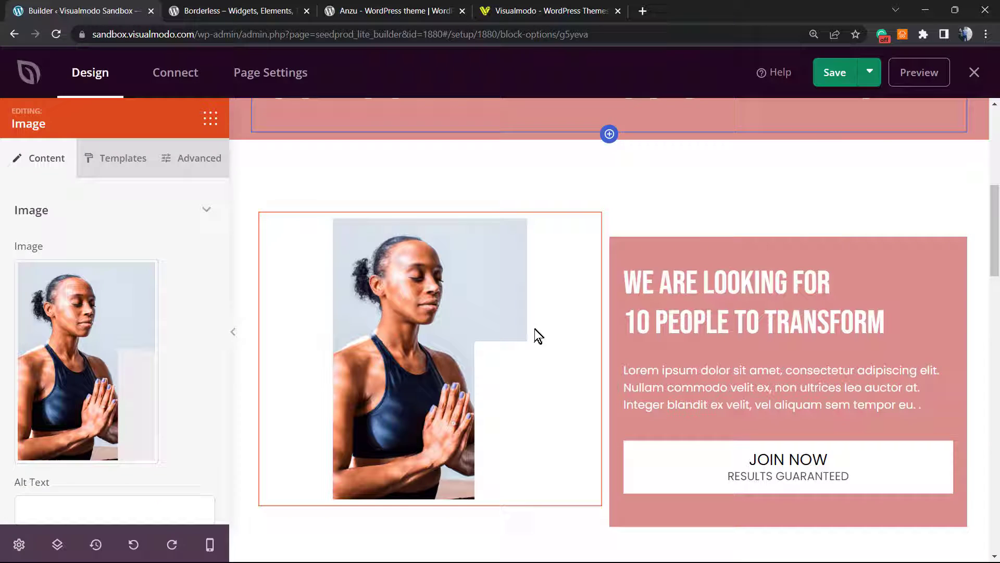
Step: Select the 'Join Our 30 Day Fitness Challenge' headline text and the word Fitness, leaving it unchanged
scroll(397, 402, "down", 15)
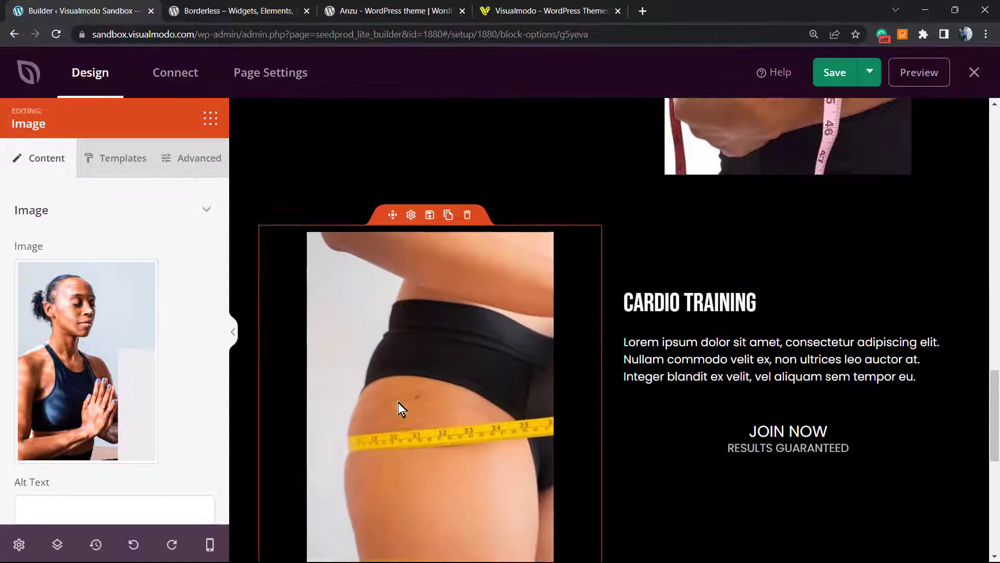
scroll(398, 402, "up", 10)
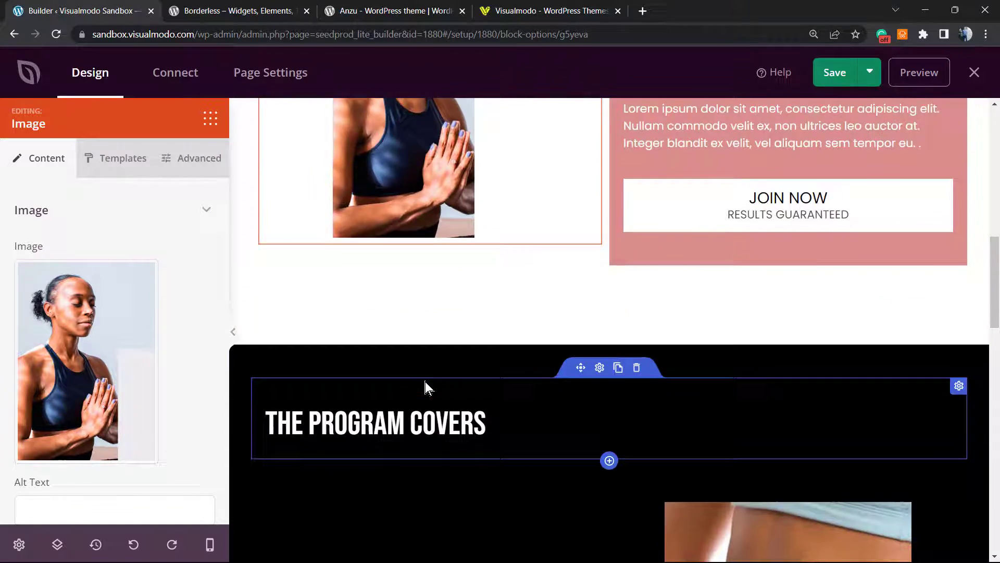
scroll(423, 383, "down", 10)
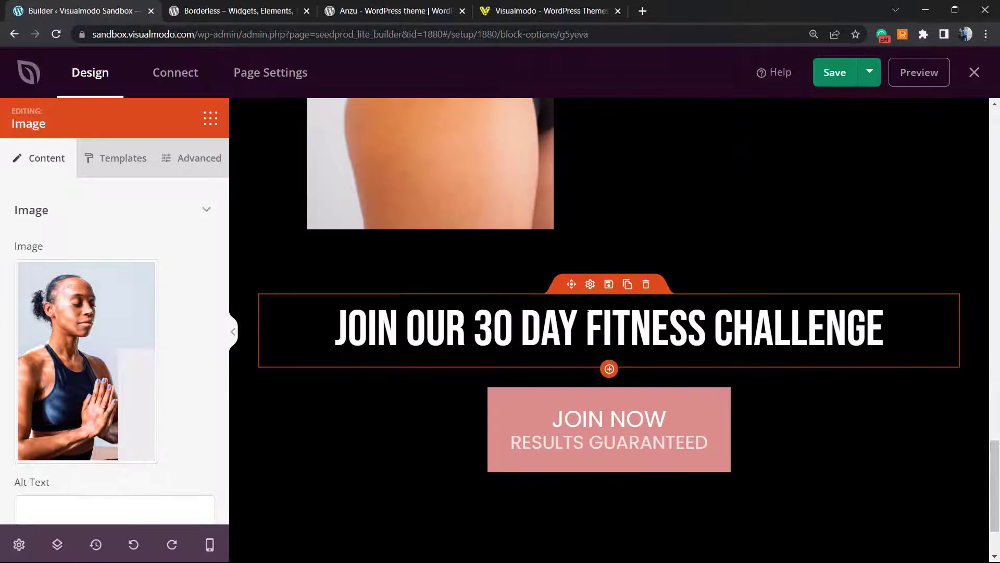
left_click(525, 326)
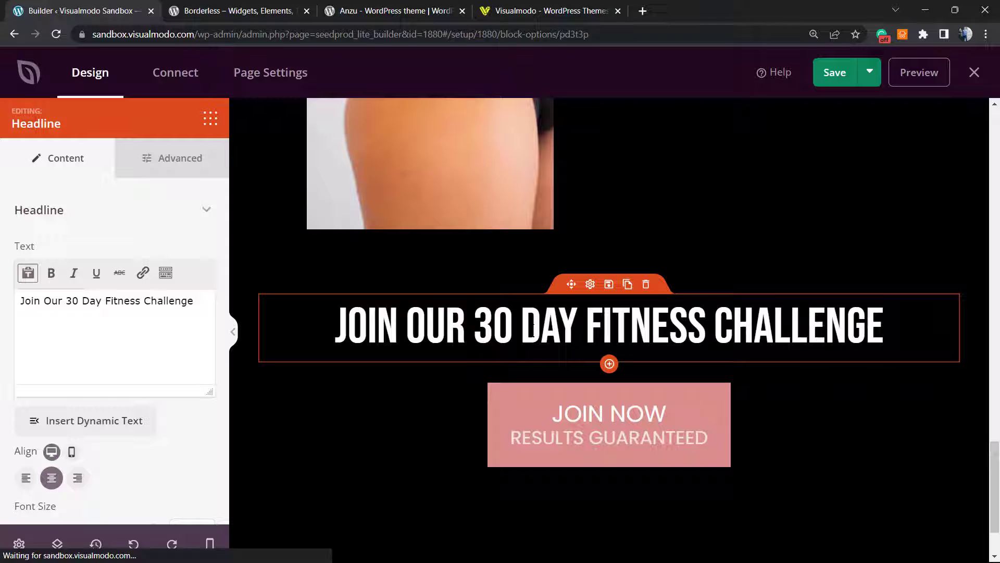
triple_click(519, 323)
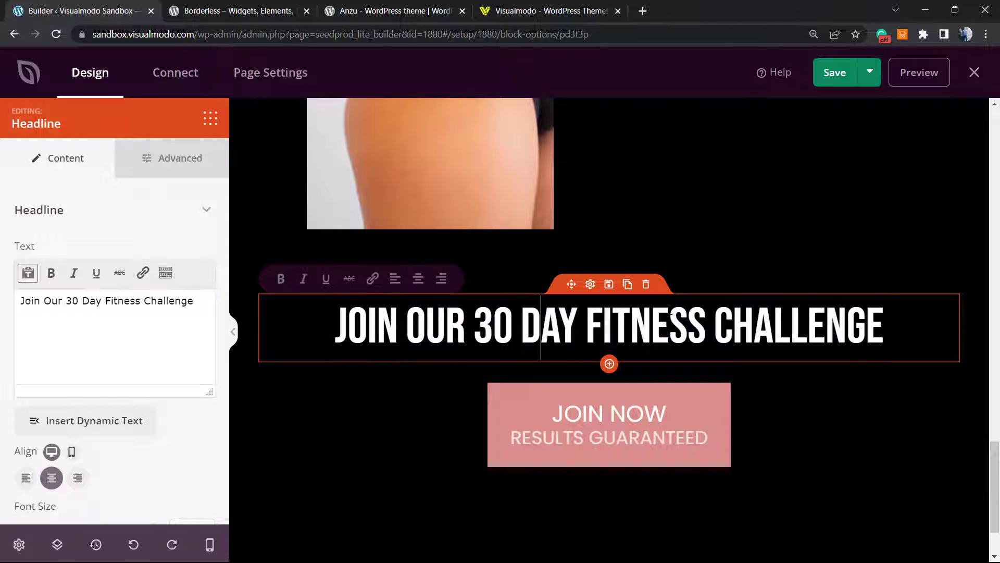
double_click(670, 320)
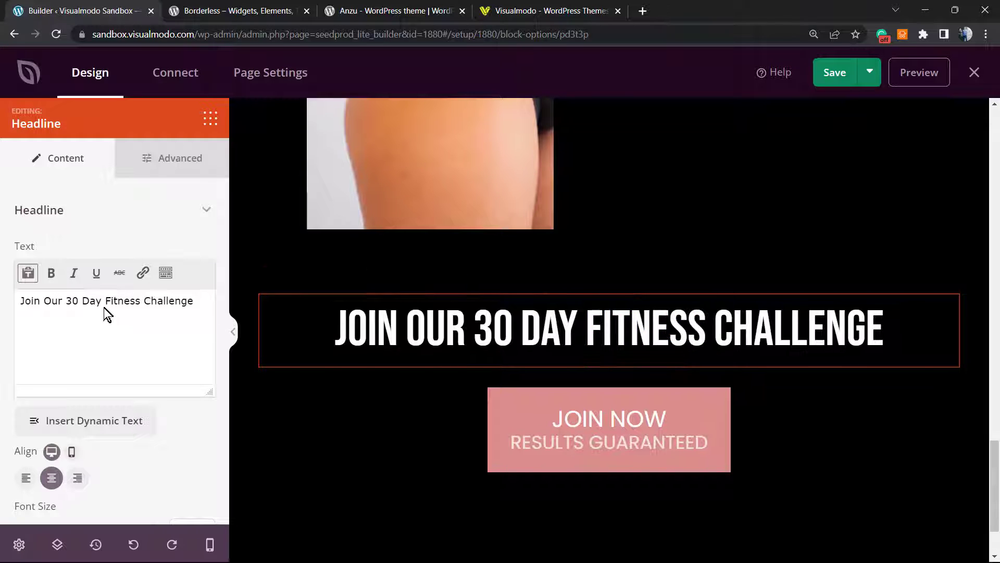
double_click(123, 301)
left_click(535, 338)
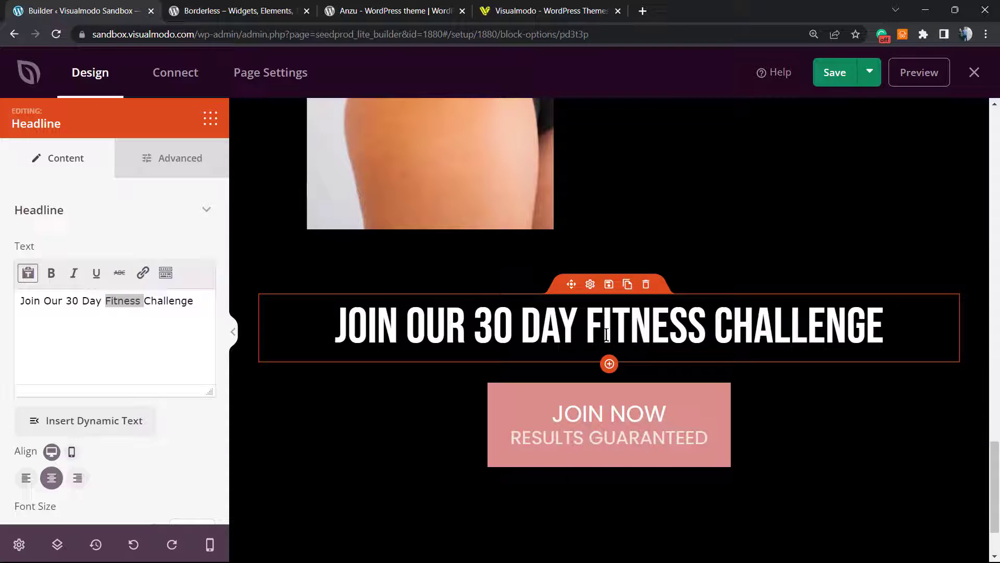
scroll(557, 447, "up", 10)
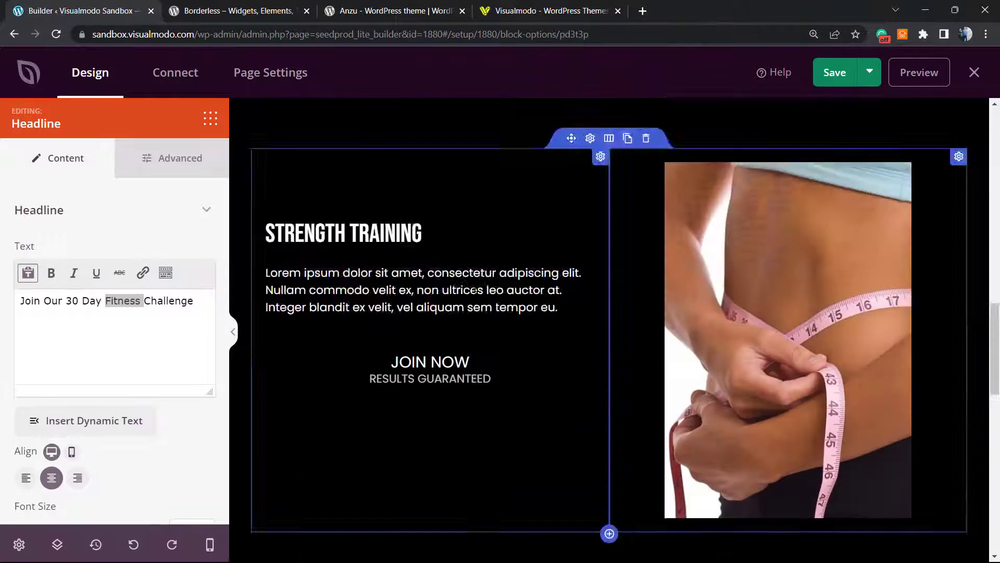
scroll(477, 293, "down", 8)
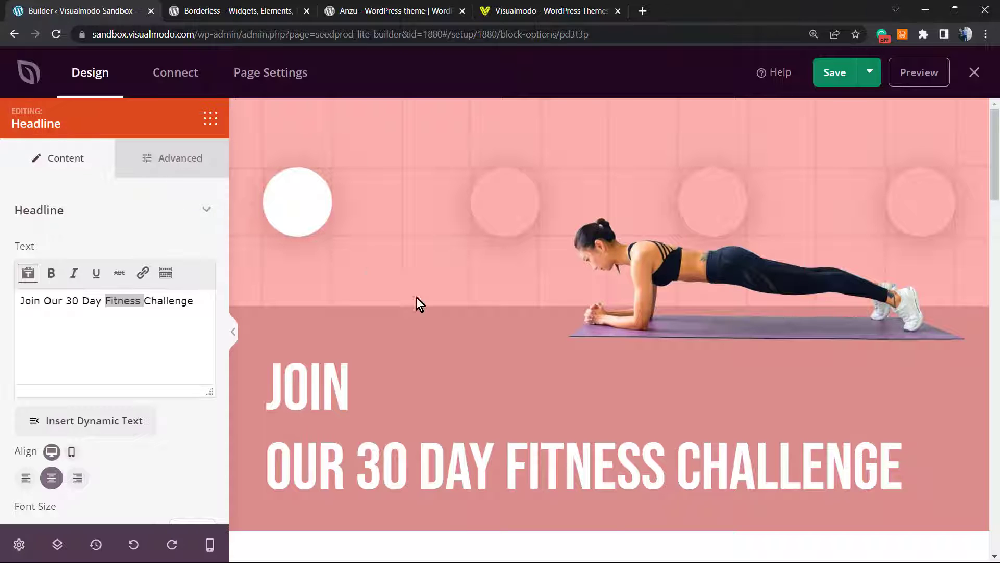
Step: Open the hero row's settings, showing Solid background and Fixed Width row width
left_click(544, 286)
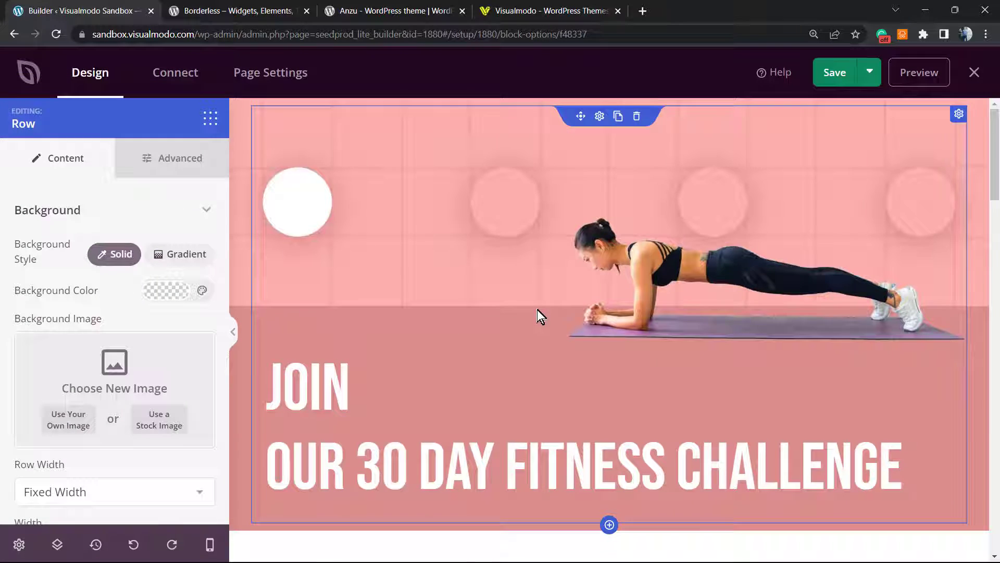
scroll(537, 309, "down", 7)
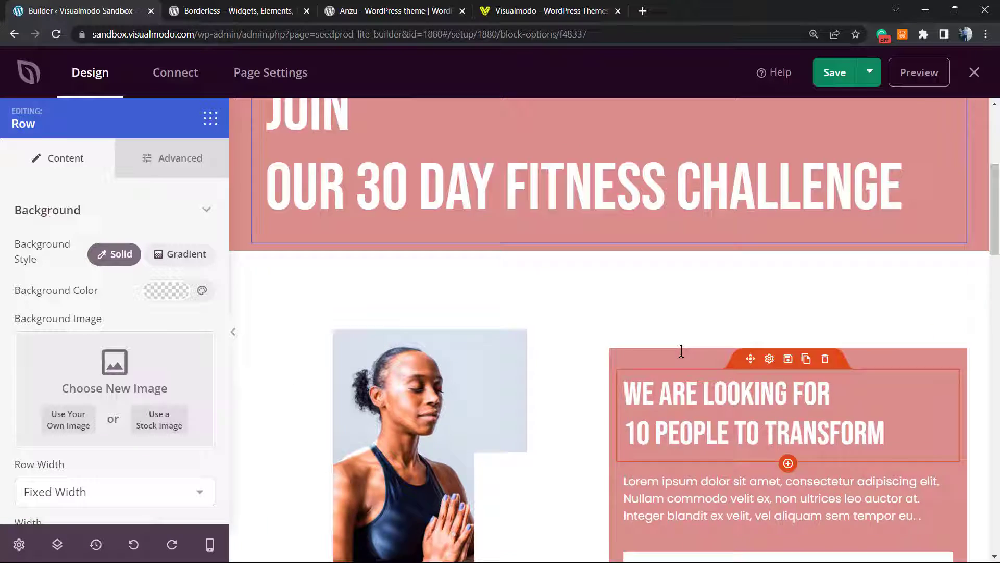
scroll(677, 349, "up", 7)
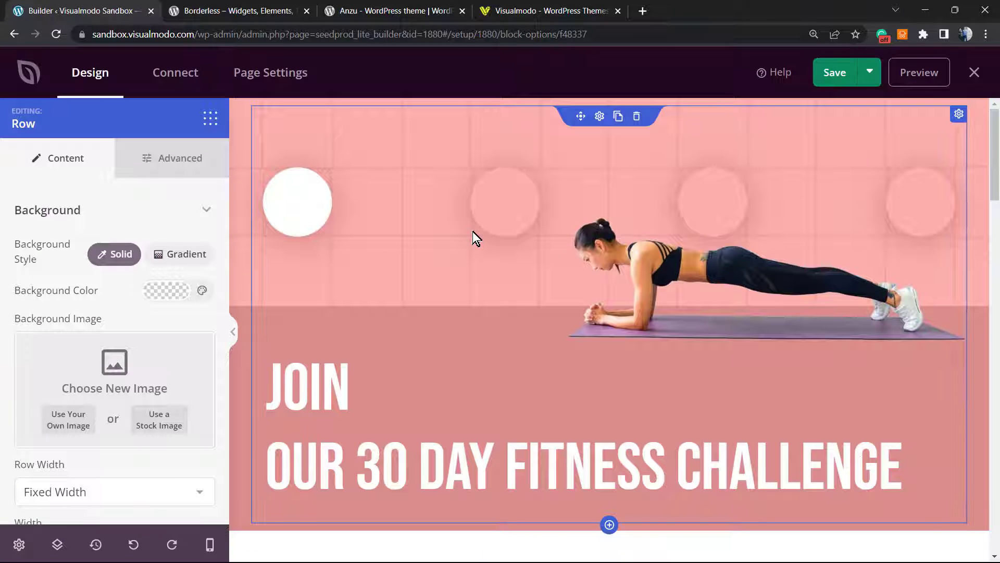
scroll(516, 295, "down", 5)
scroll(510, 295, "down", 15)
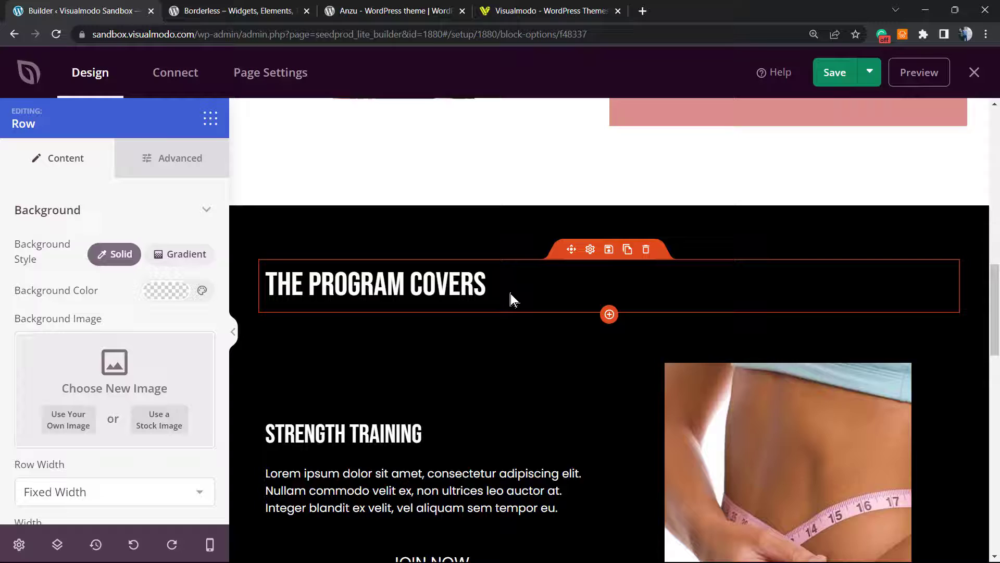
scroll(508, 293, "up", 7)
scroll(508, 293, "down", 3)
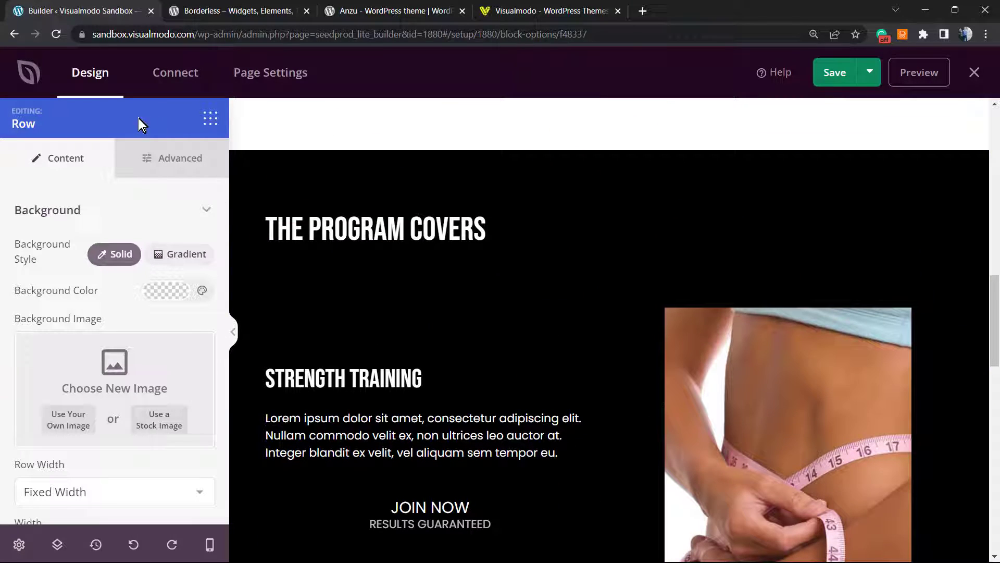
Step: Drag a Video block from the Blocks list to just above the Strength Training heading
left_click(210, 119)
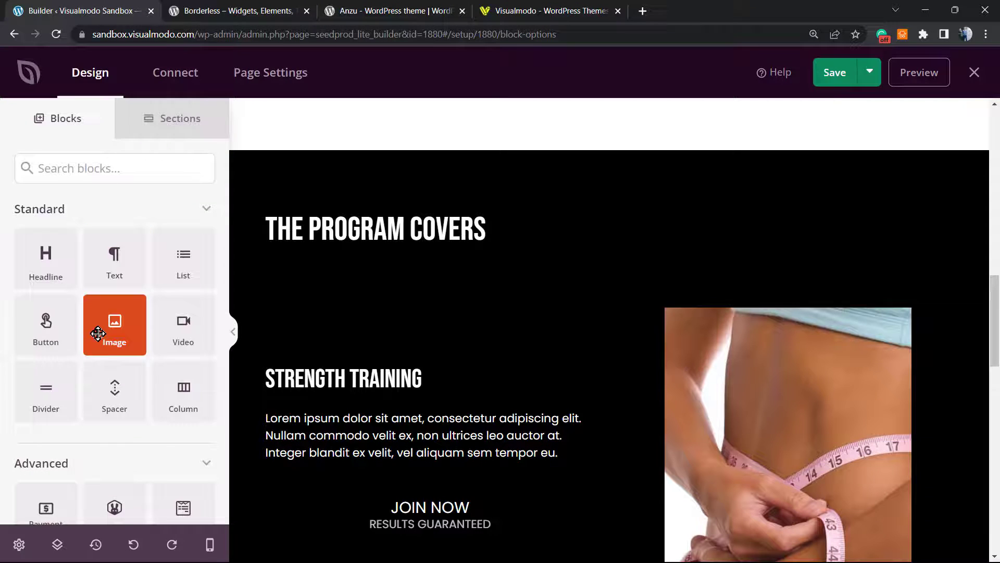
scroll(104, 313, "down", 3)
scroll(42, 315, "up", 3)
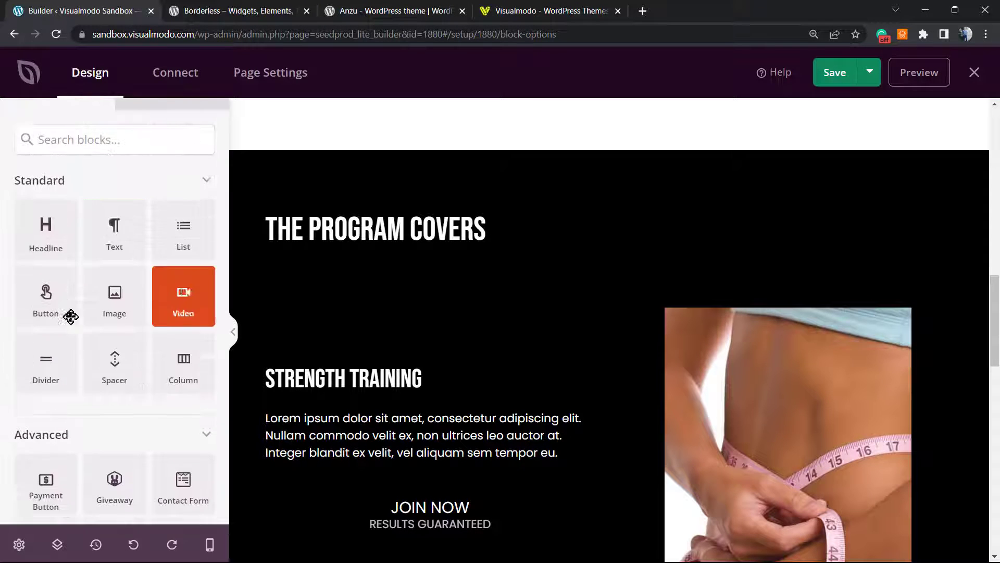
left_click_drag(183, 391, 235, 371)
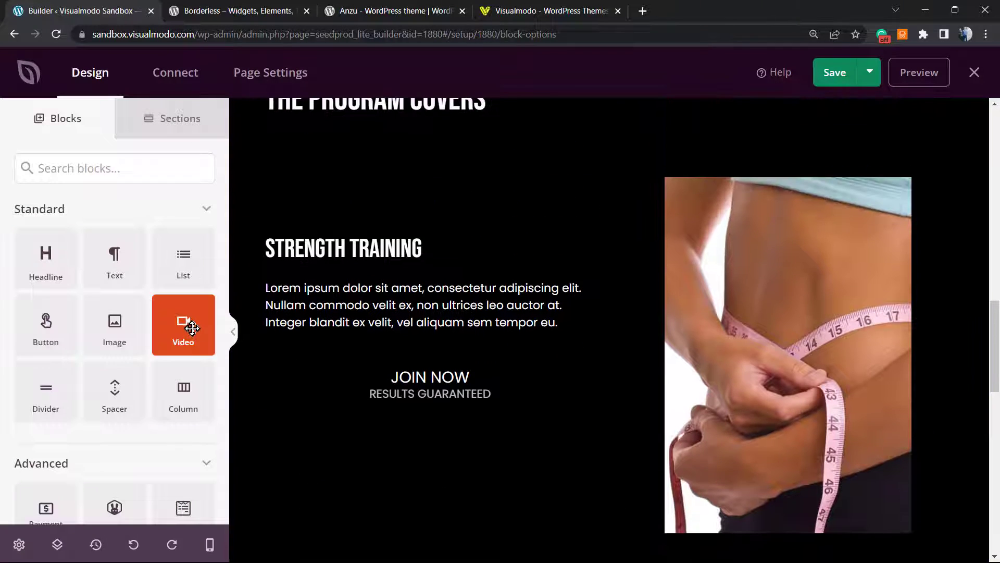
left_click_drag(184, 325, 414, 235)
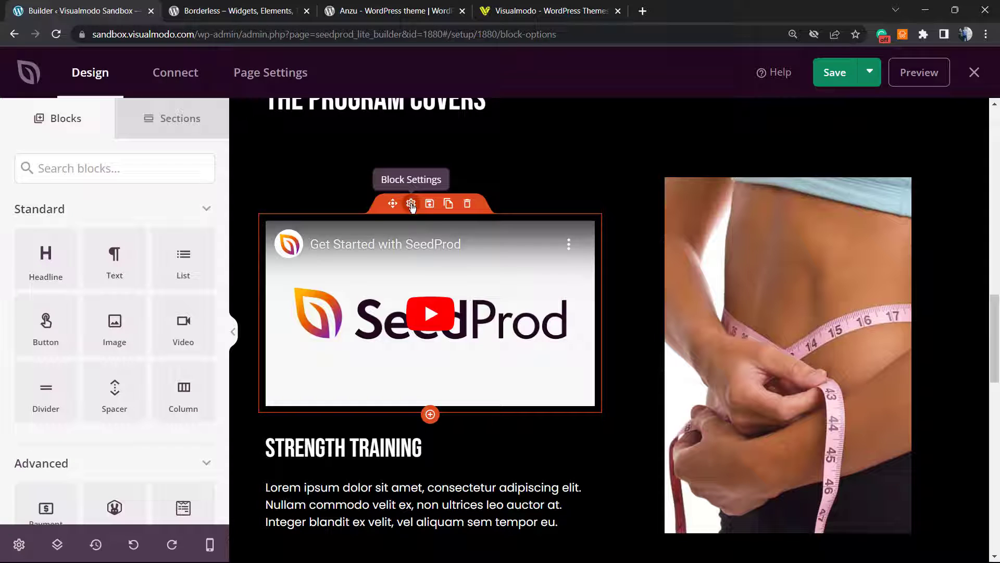
left_click(411, 204)
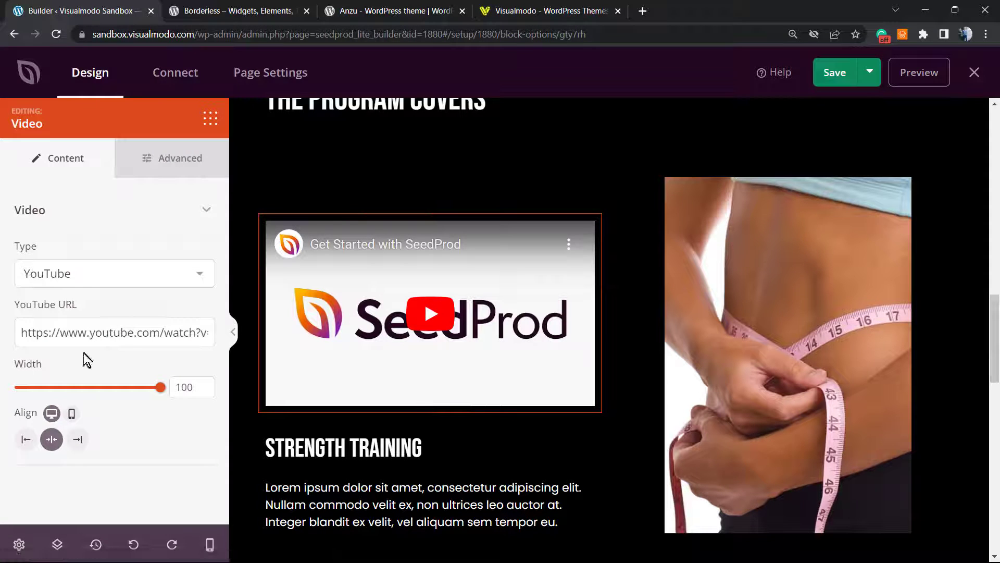
triple_click(98, 333)
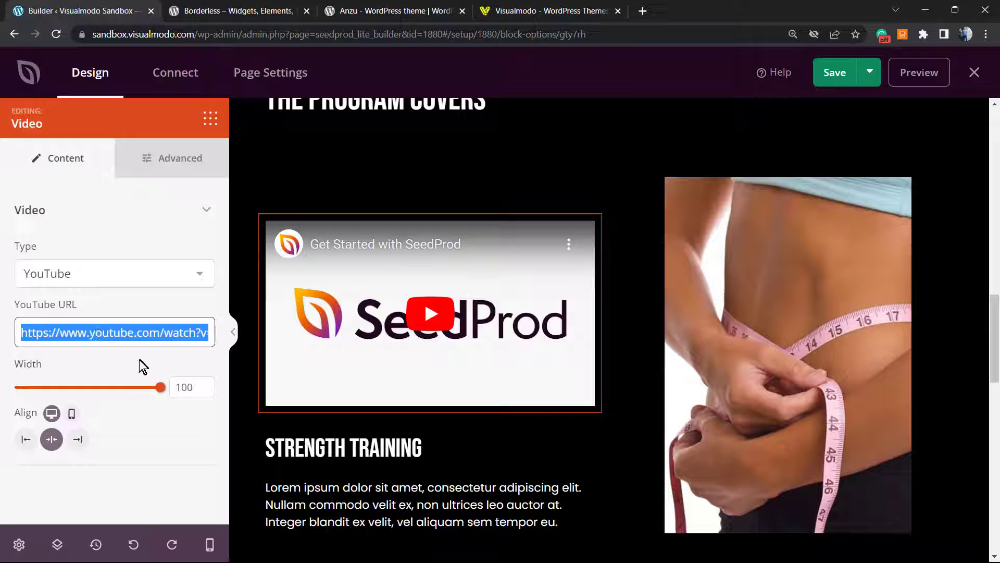
left_click_drag(159, 394, 173, 378)
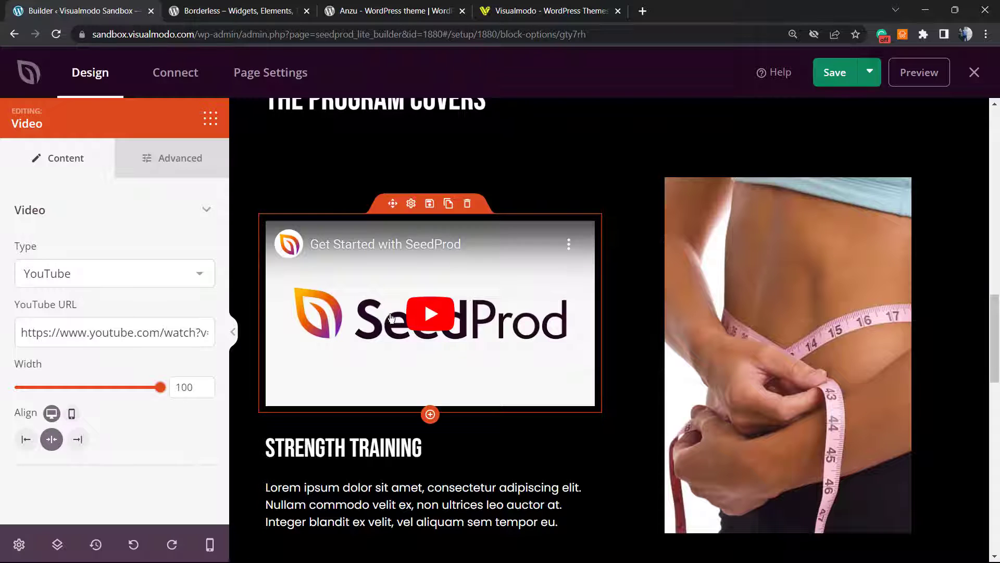
scroll(384, 308, "up", 1)
scroll(483, 306, "up", 3)
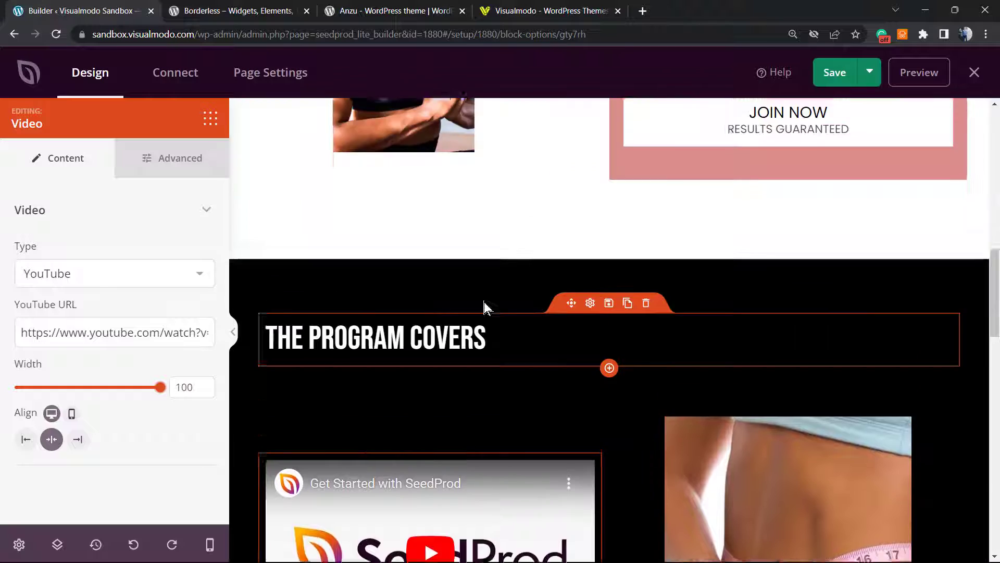
scroll(478, 326, "down", 3)
scroll(466, 292, "up", 1)
scroll(489, 294, "up", 13)
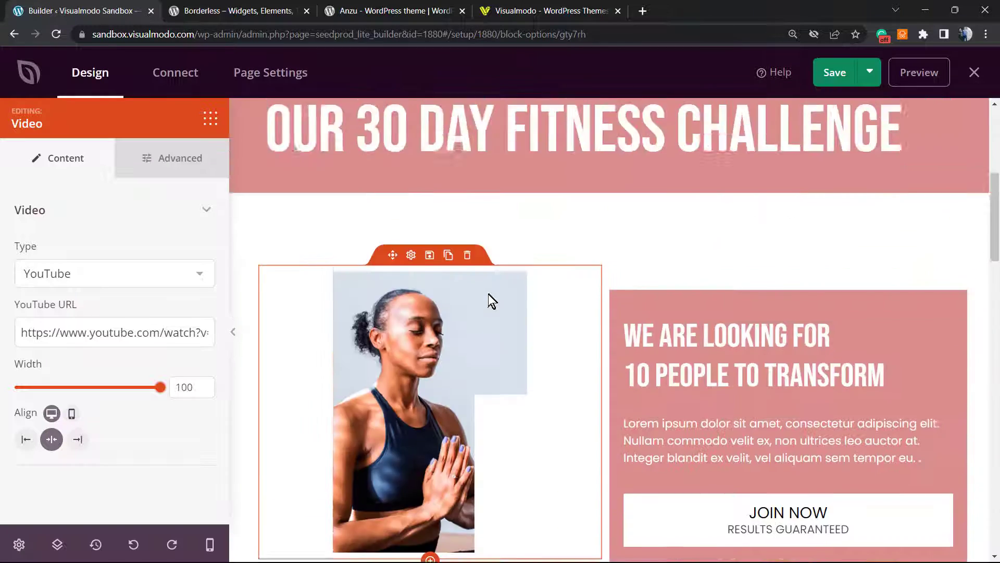
scroll(489, 293, "down", 12)
scroll(488, 294, "down", 10)
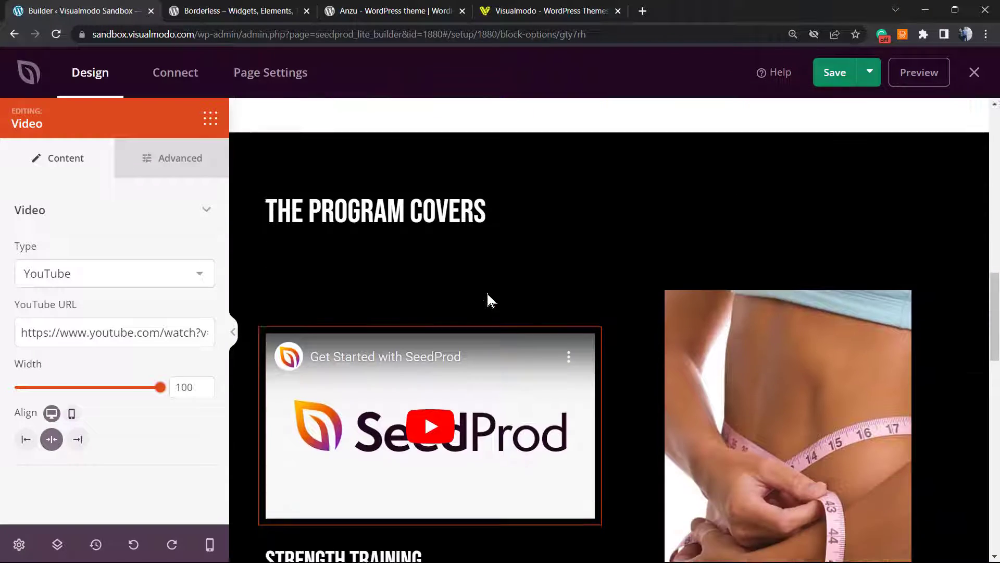
scroll(582, 326, "up", 10)
scroll(609, 327, "up", 7)
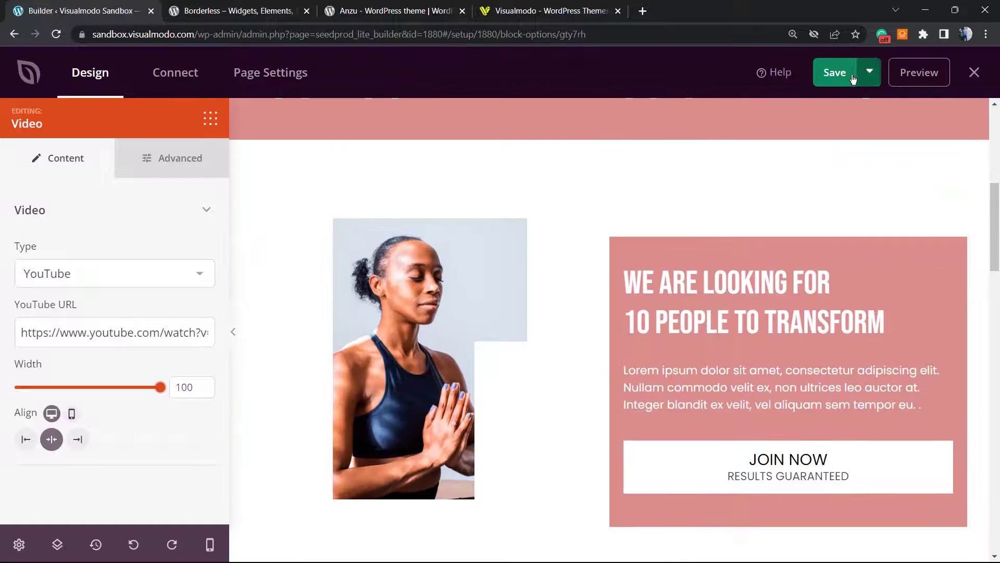
Step: Save the landing page, then publish it via the Preview prompt's Yes, Publish
left_click(830, 75)
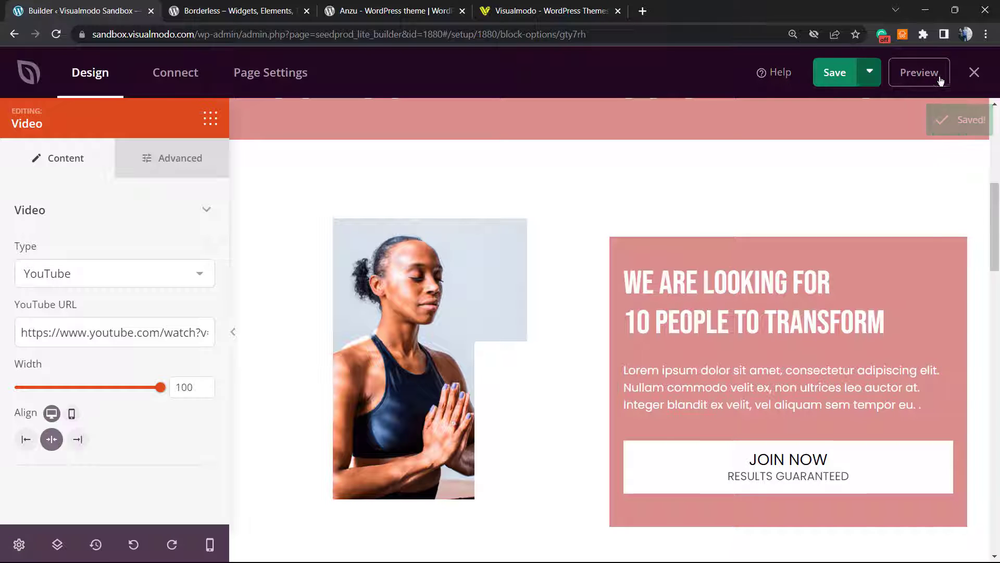
left_click(974, 73)
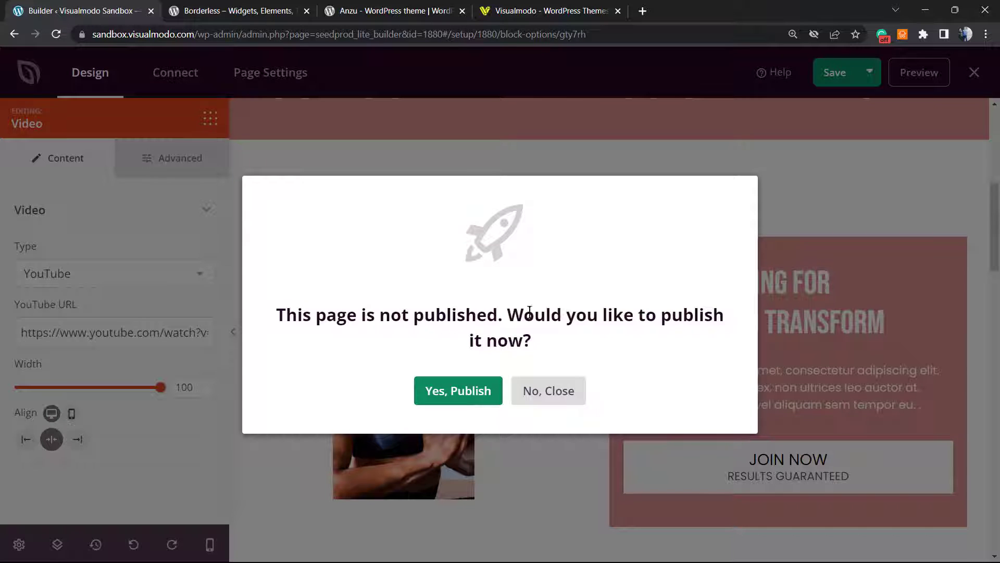
left_click(449, 400)
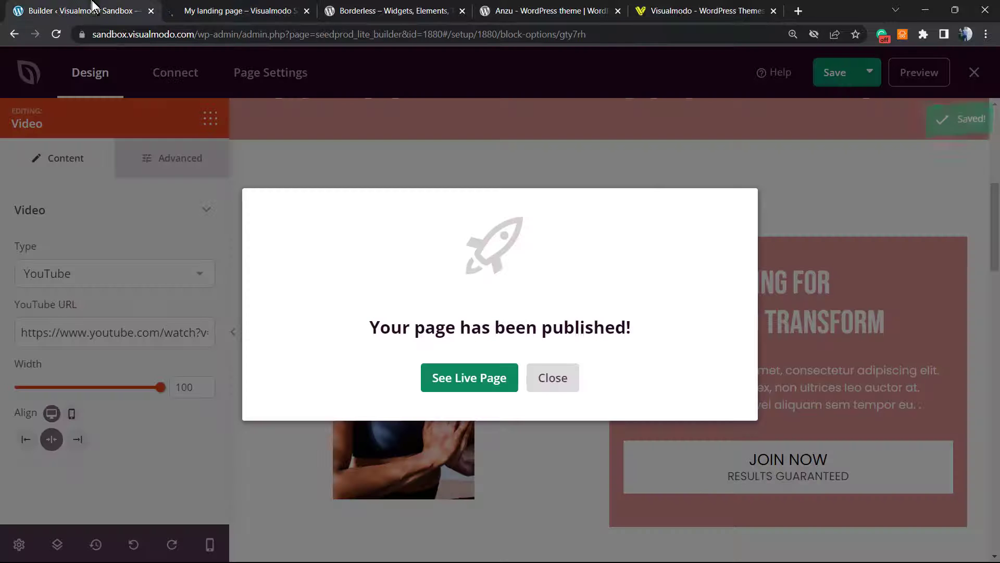
left_click(245, 8)
scroll(264, 263, "down", 2)
scroll(264, 263, "up", 2)
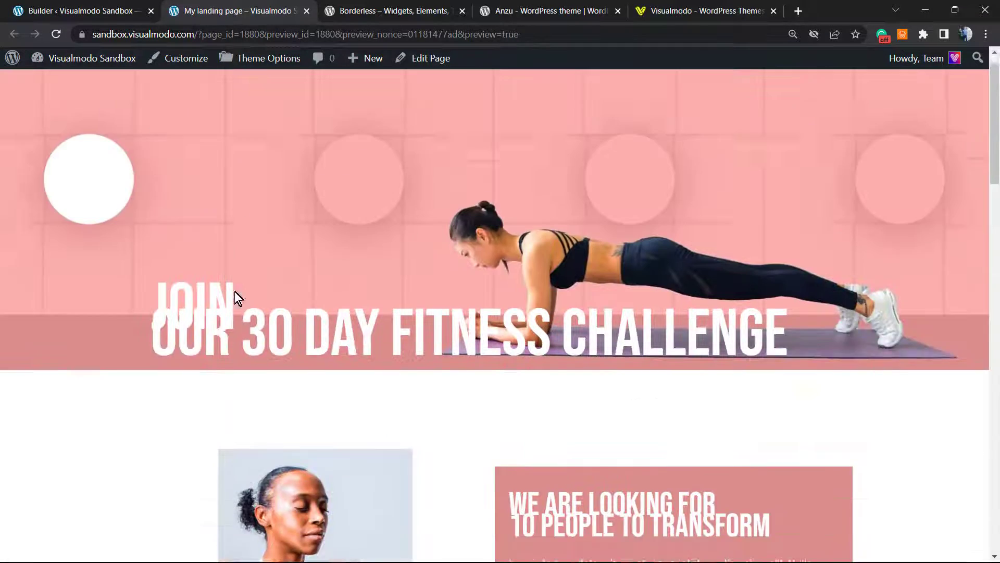
scroll(186, 336, "down", 20)
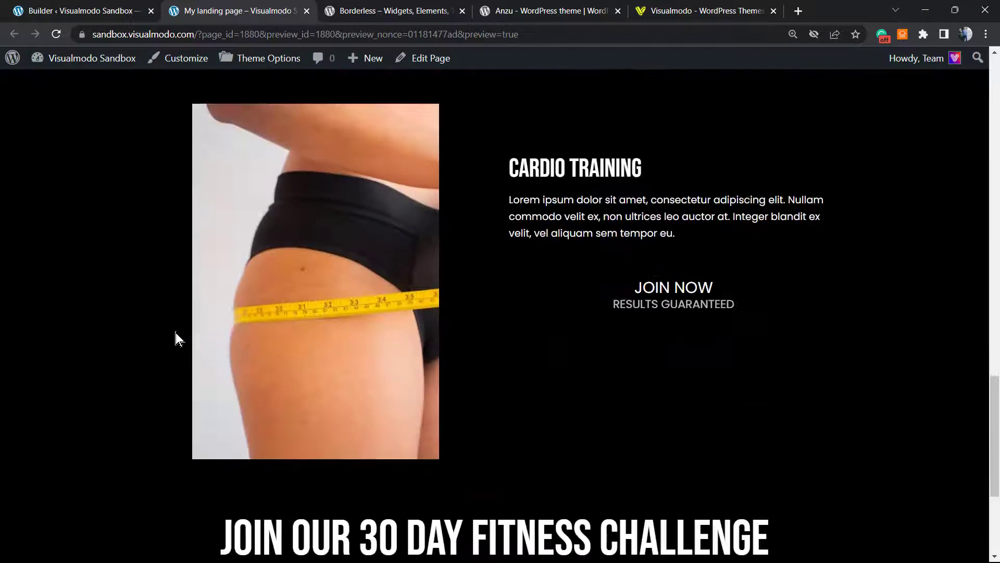
scroll(162, 333, "up", 20)
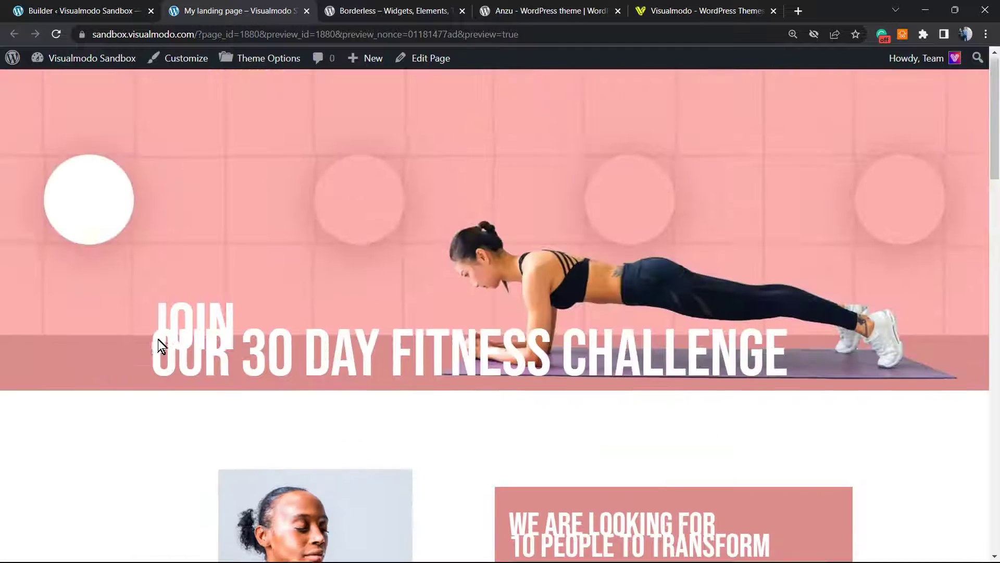
triple_click(183, 338)
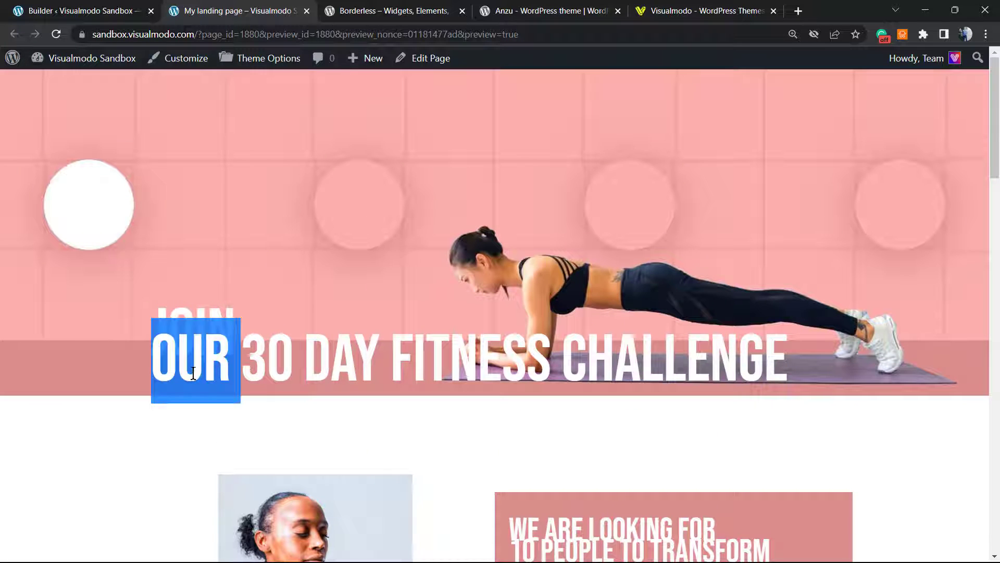
double_click(183, 316)
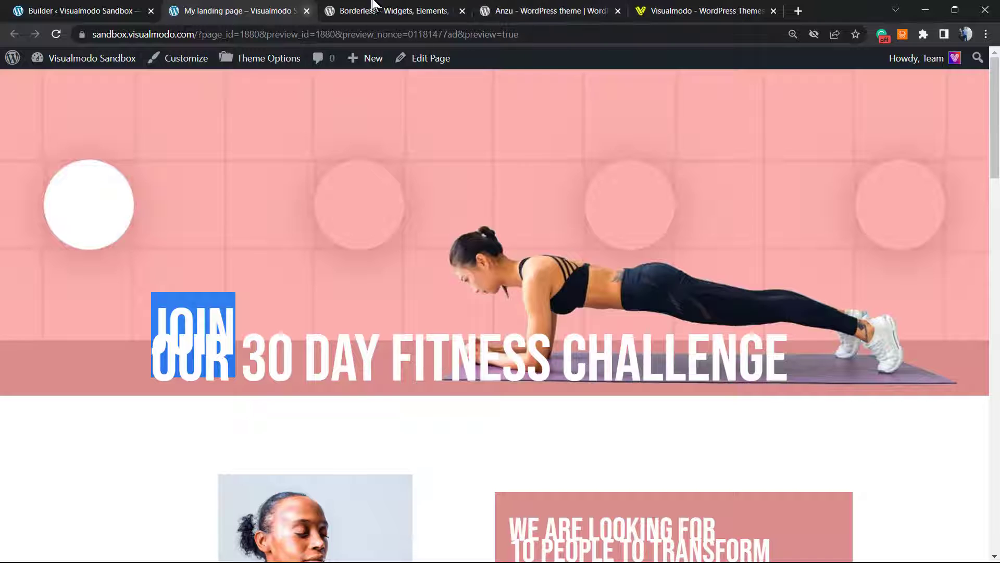
key("ctrl+shift+Tab")
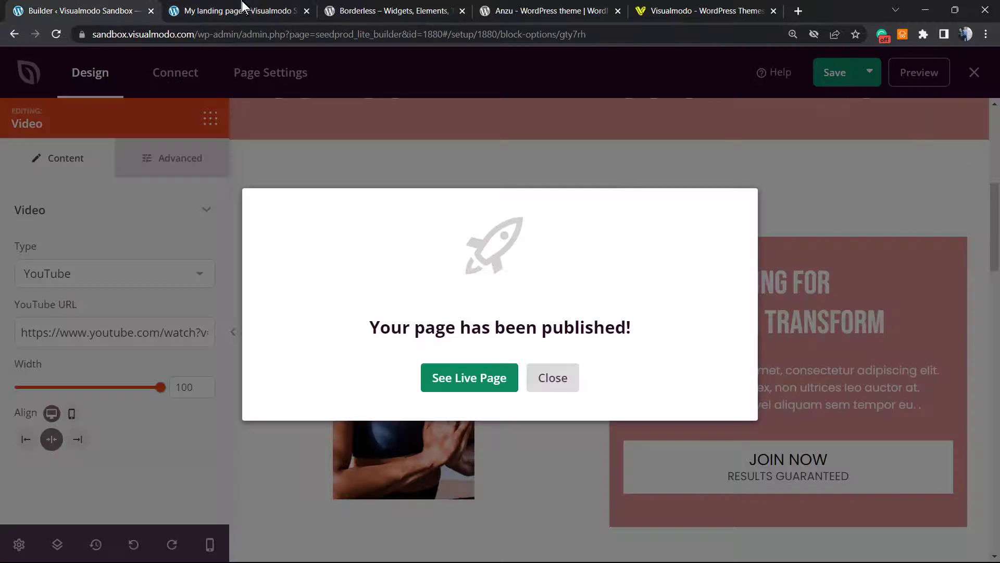
Step: Close the published dialog, select the page URL in Landing Pages, and reopen My landing page
left_click(551, 385)
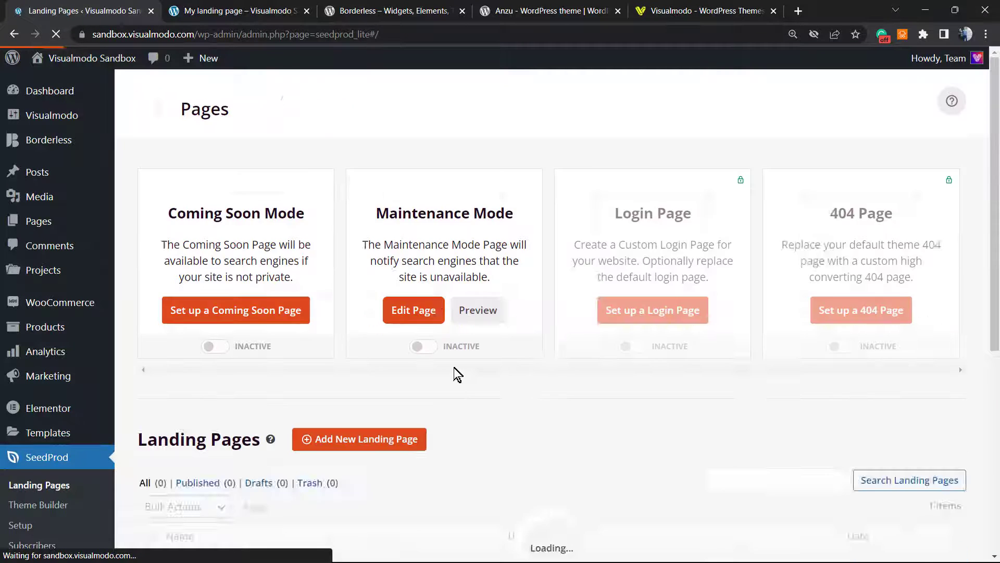
scroll(436, 358, "down", 5)
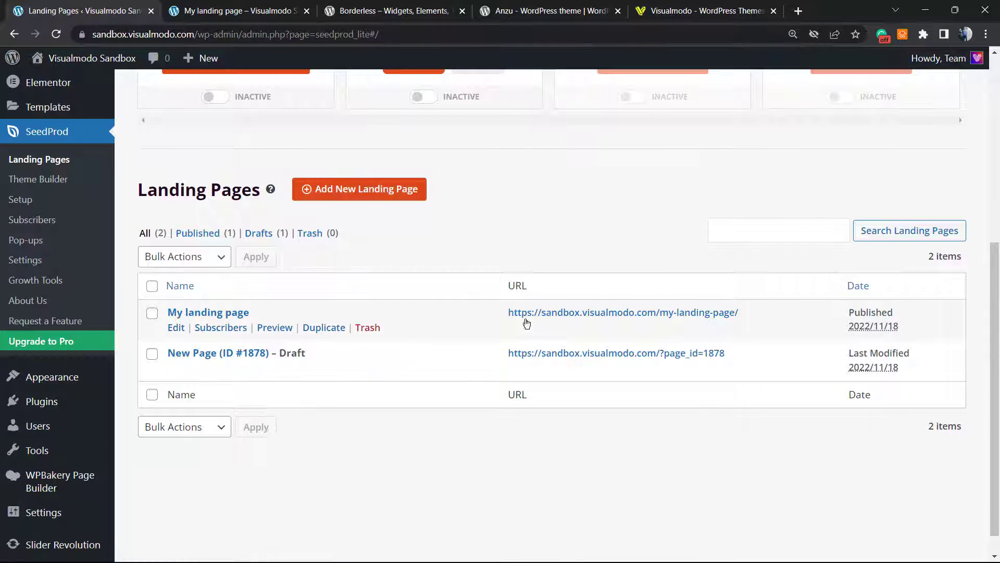
left_click_drag(758, 313, 513, 313)
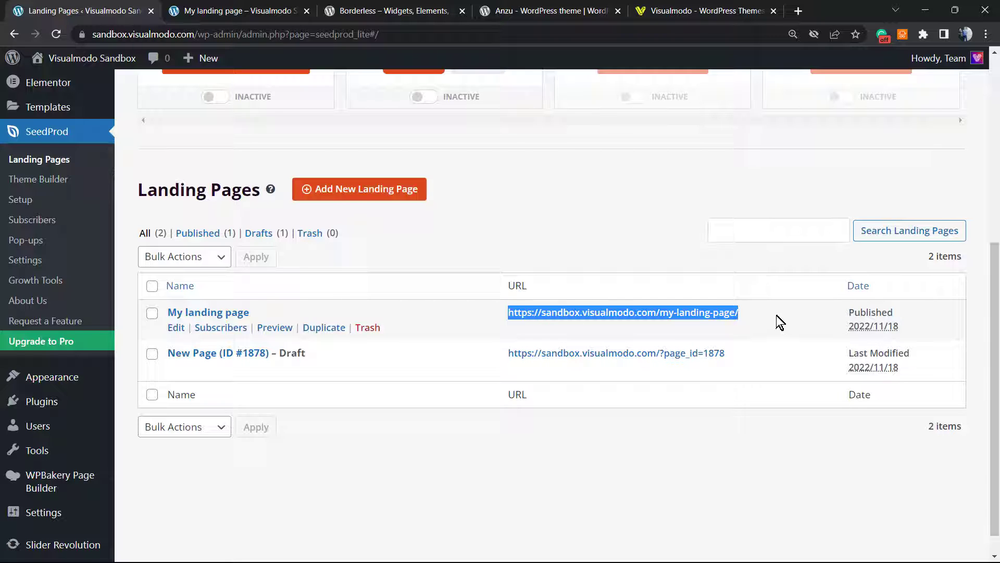
left_click_drag(724, 311, 455, 318)
scroll(458, 323, "up", 1)
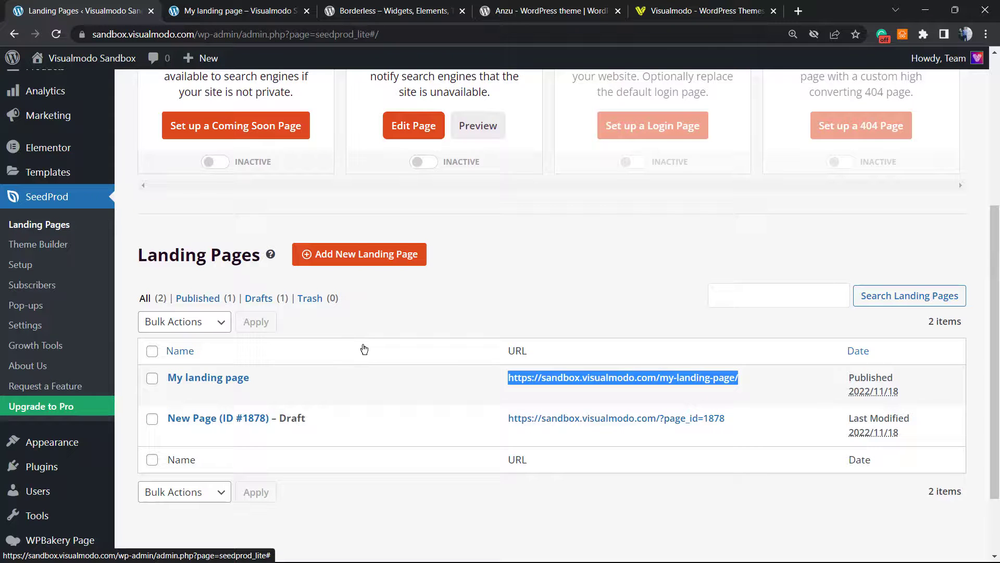
mouse_move(225, 396)
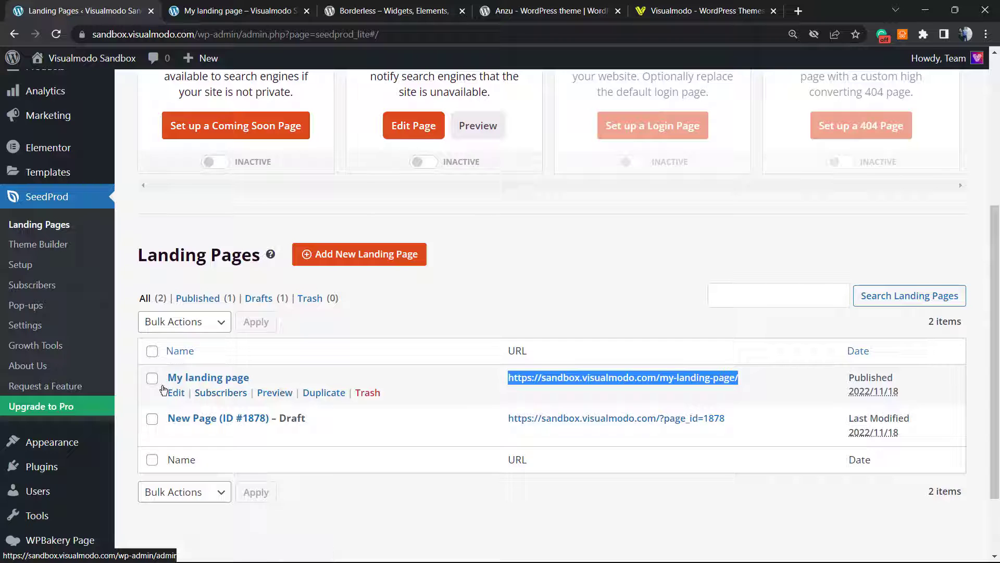
left_click(221, 380)
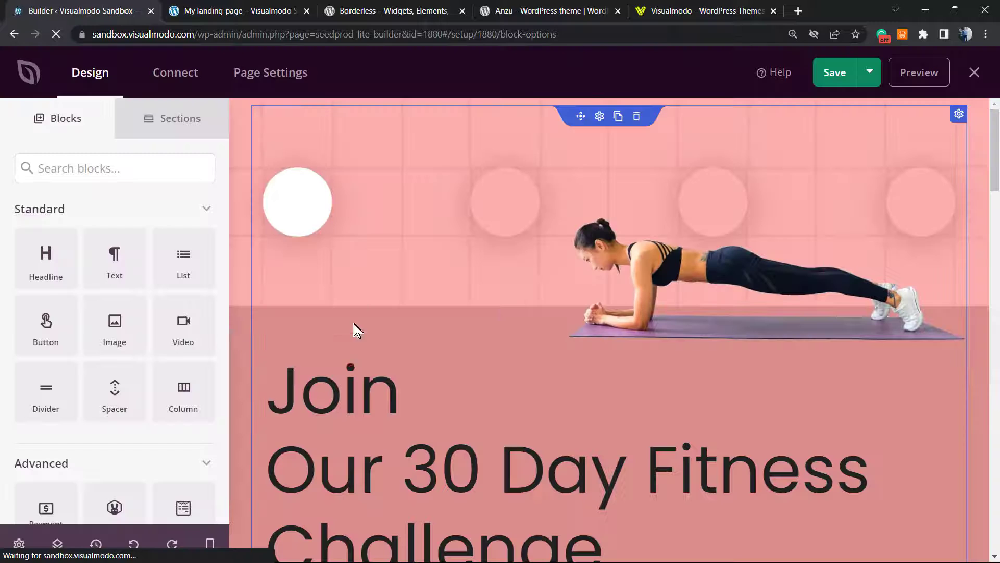
Step: Delete FITNESS and the line break so the headline reads 'Join Our 30 Day Challenge'
scroll(432, 343, "down", 2)
left_click(396, 333)
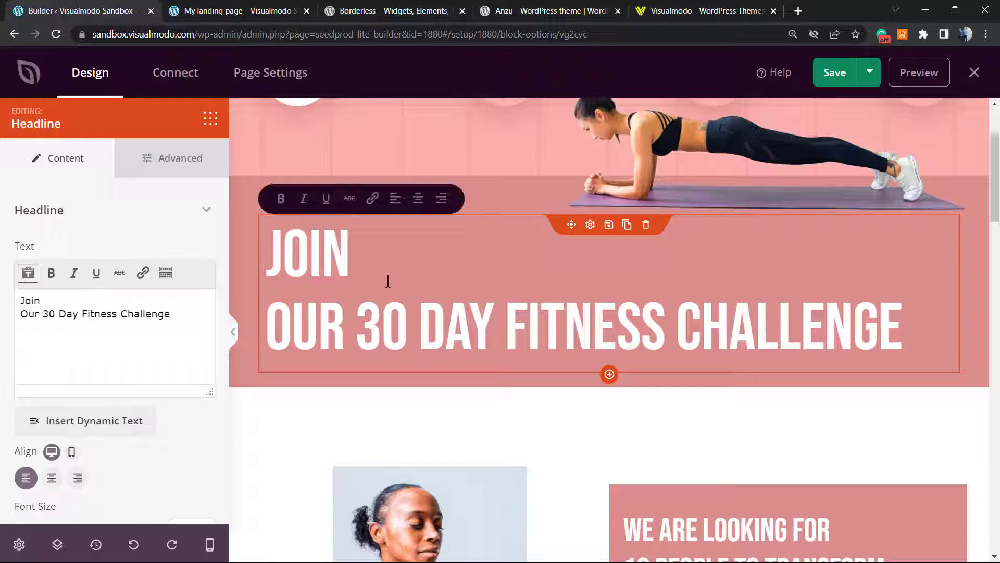
scroll(50, 398, "down", 1)
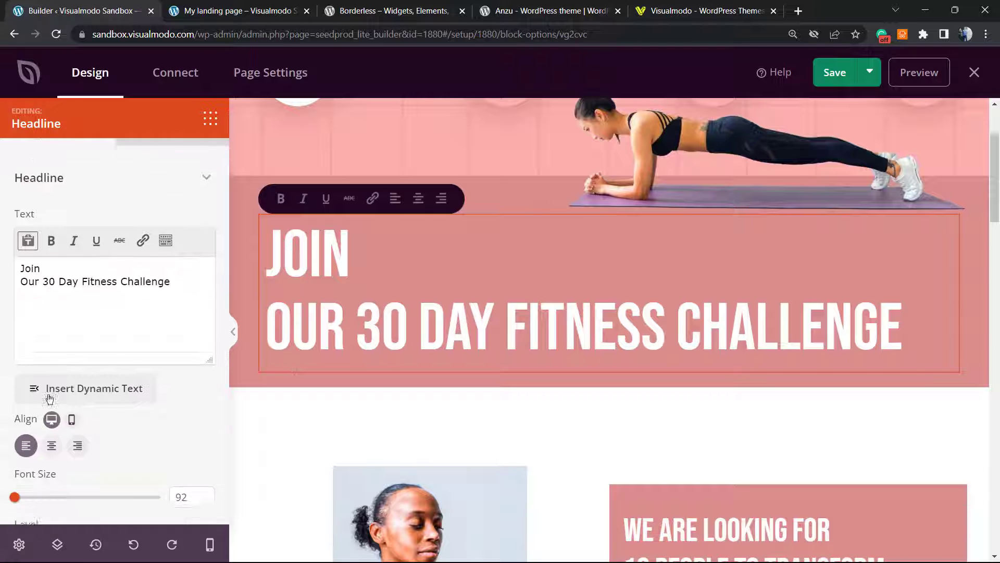
scroll(49, 398, "down", 2)
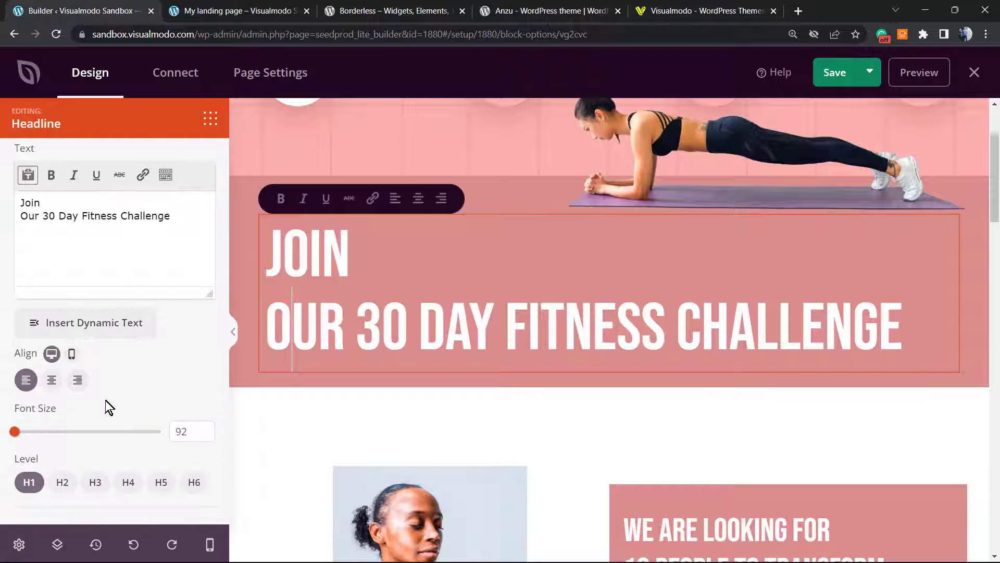
triple_click(429, 306)
triple_click(374, 259)
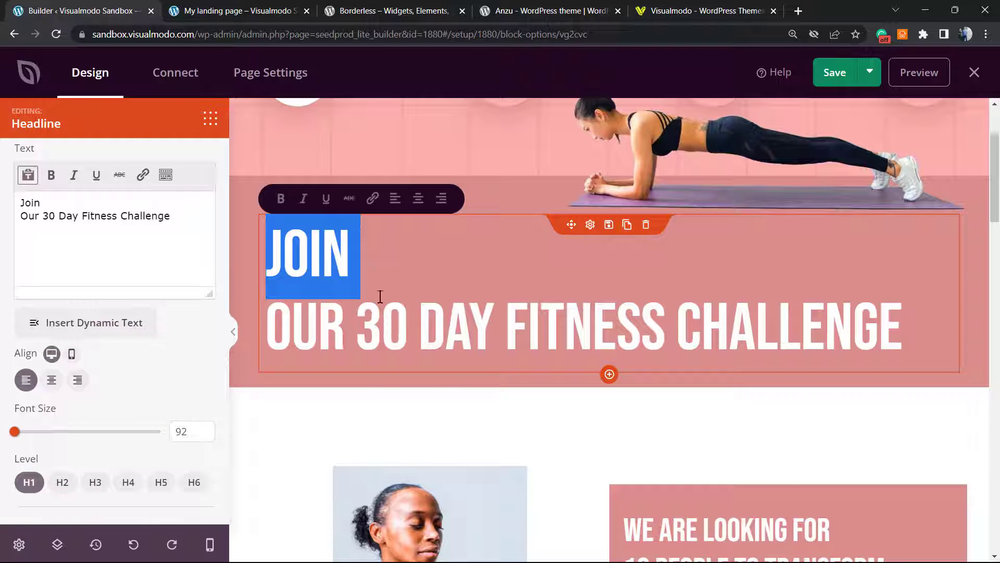
double_click(553, 324)
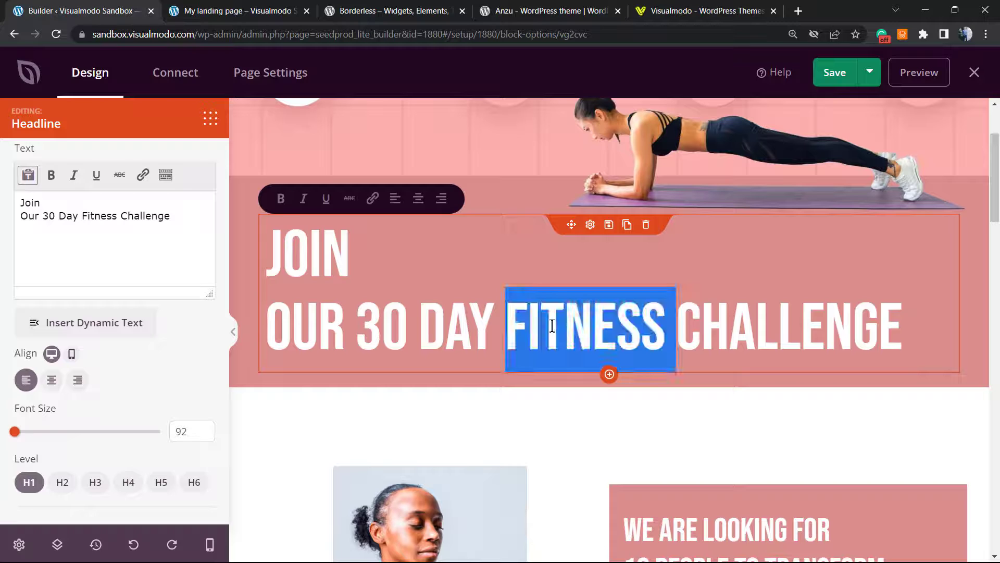
key("BackSpace")
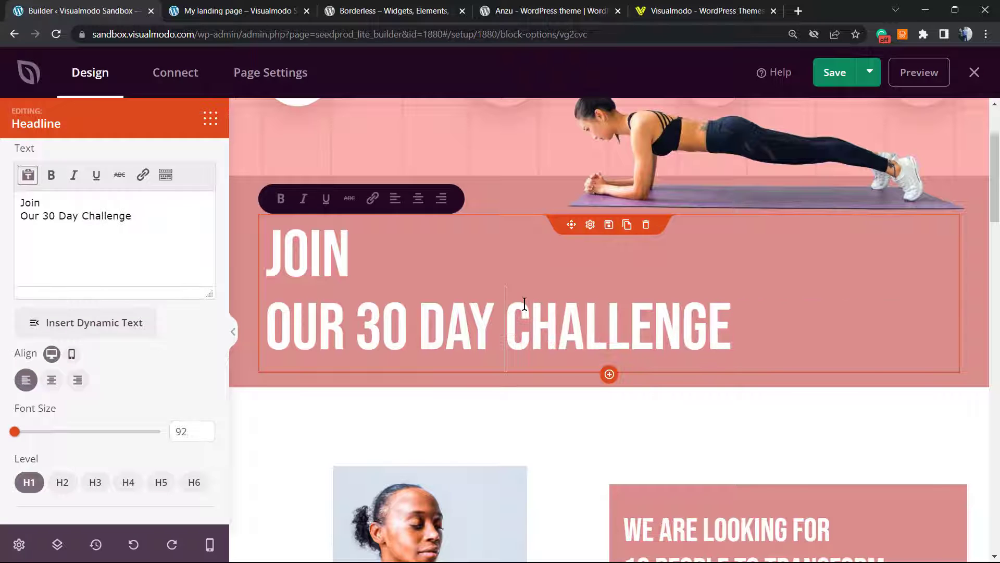
left_click(385, 255)
key("Delete")
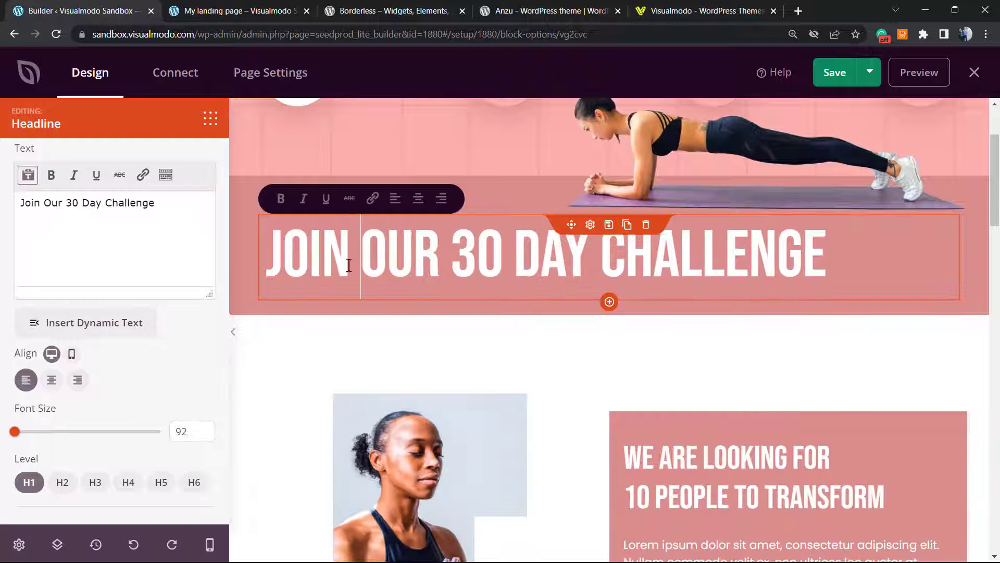
Step: Show the headline's Advanced spacing (323 top margin), dismiss the PRO animation notice, and save
scroll(153, 258, "up", 2)
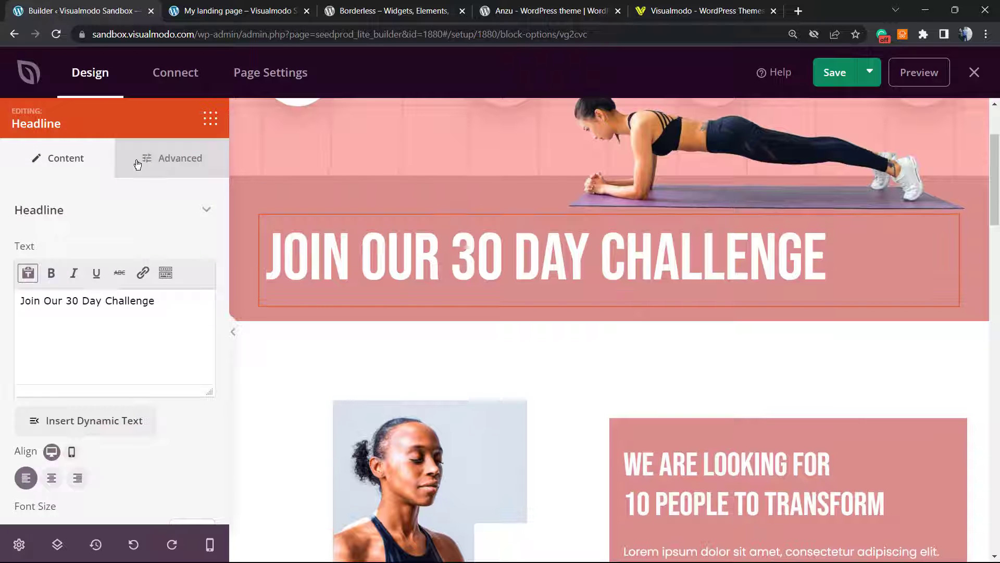
left_click(134, 160)
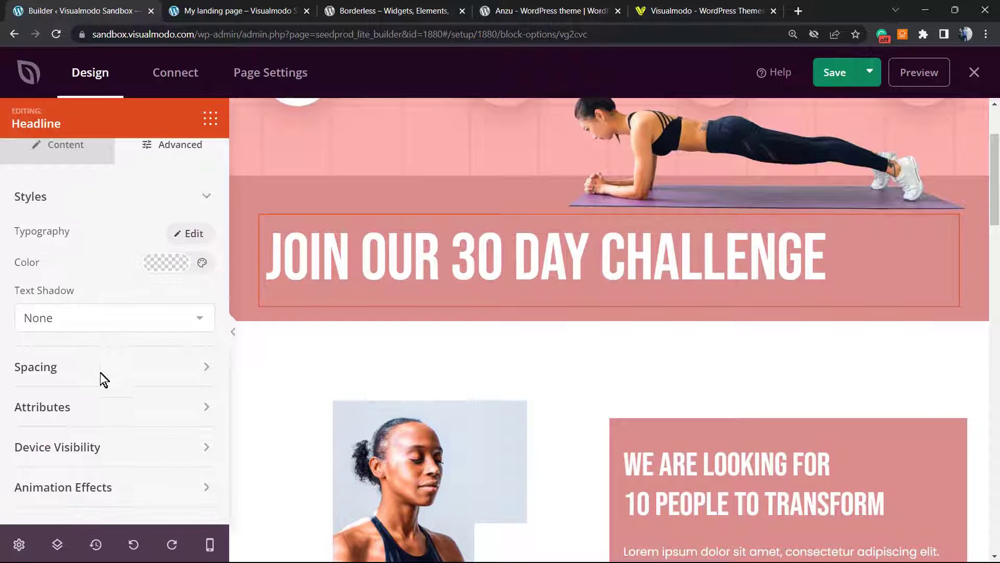
left_click(94, 361)
scroll(94, 357, "down", 1)
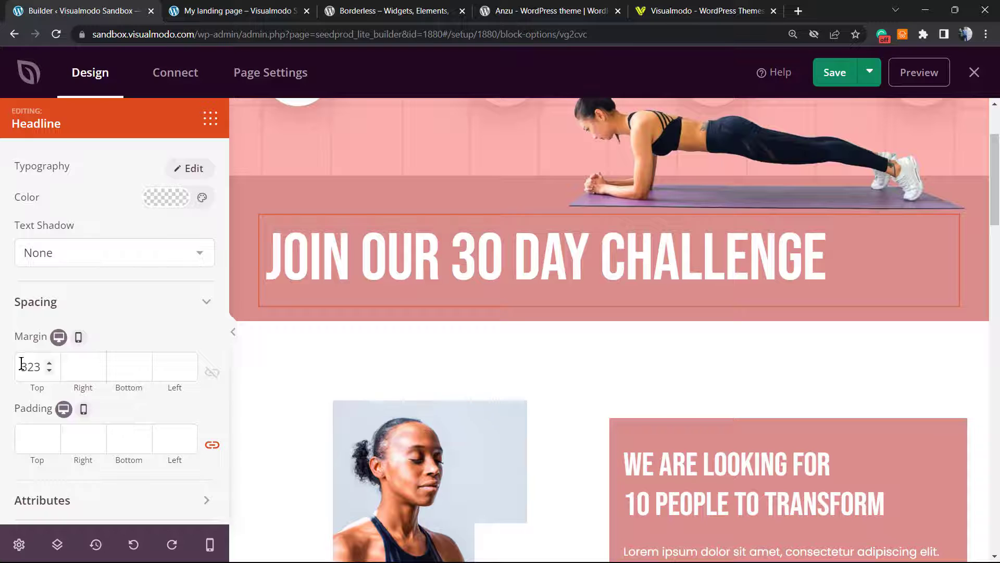
scroll(130, 386, "down", 2)
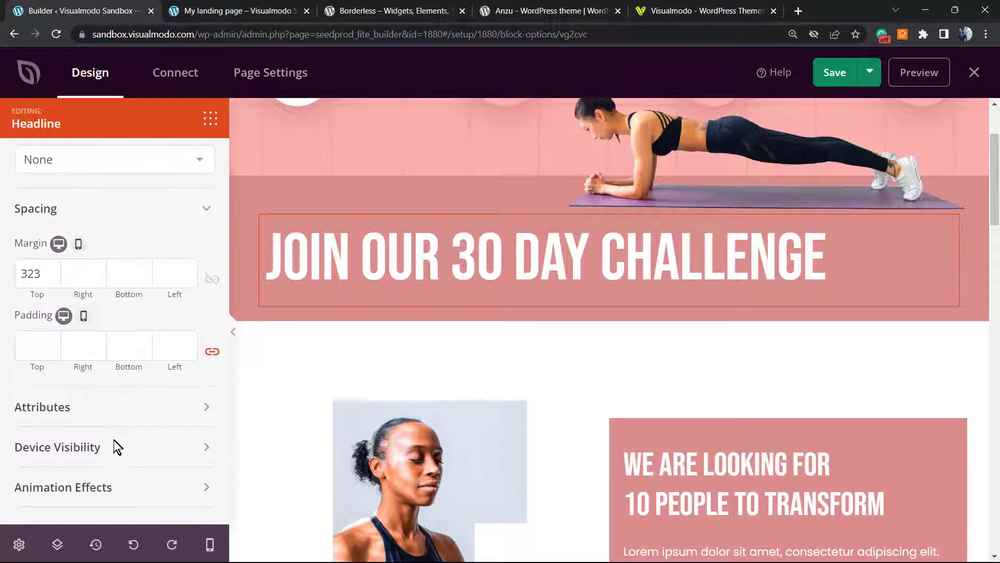
left_click(98, 482)
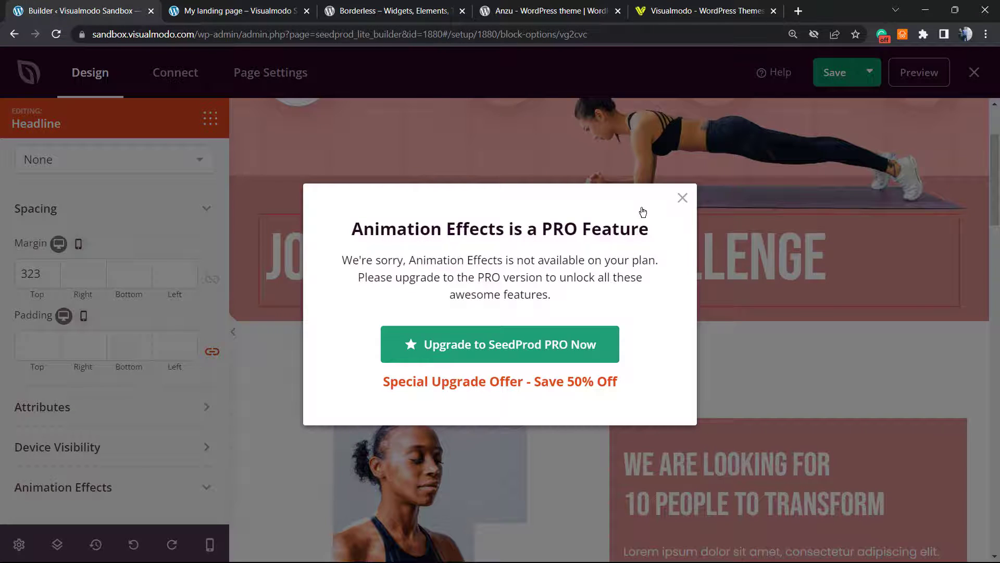
left_click(682, 197)
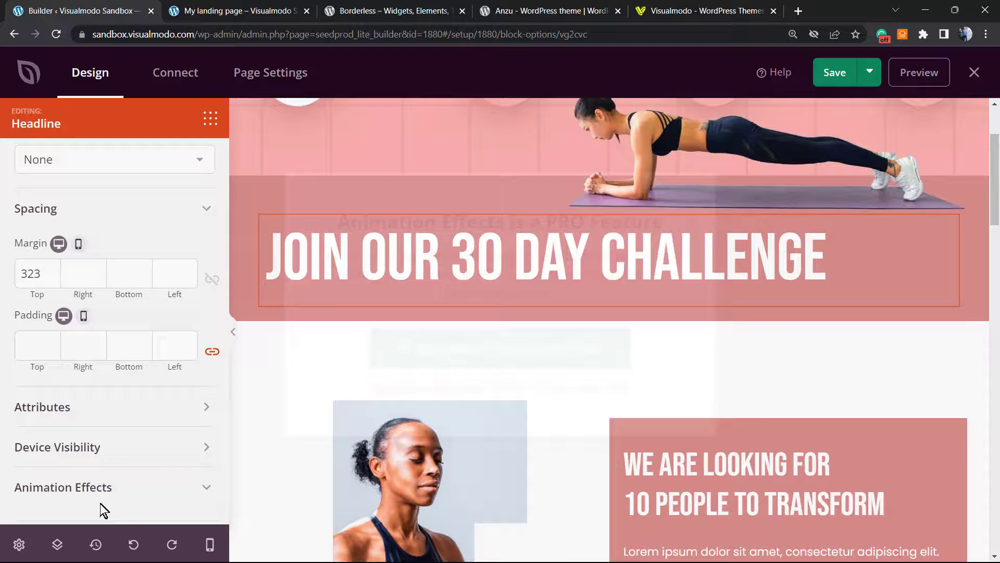
left_click(833, 72)
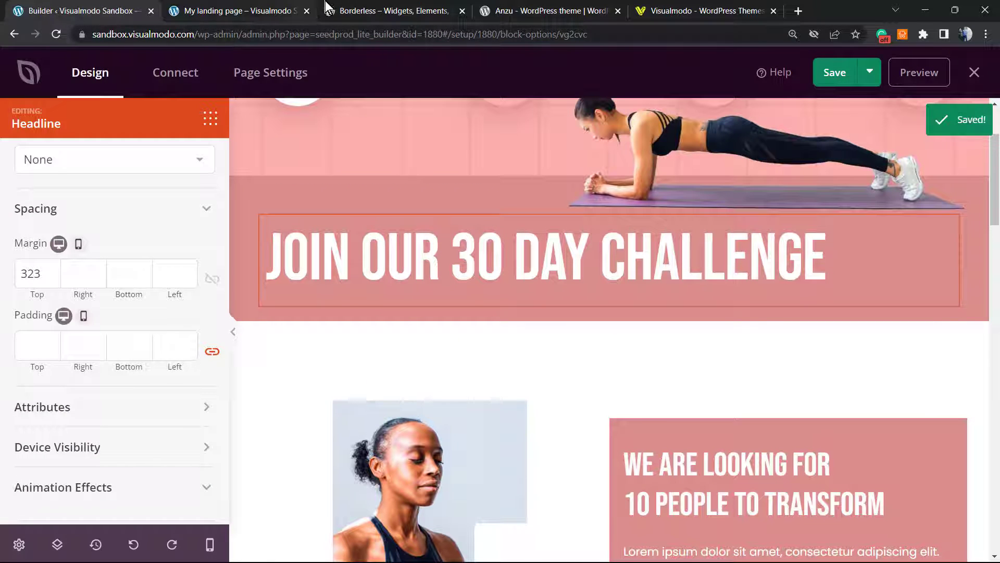
left_click(246, 10)
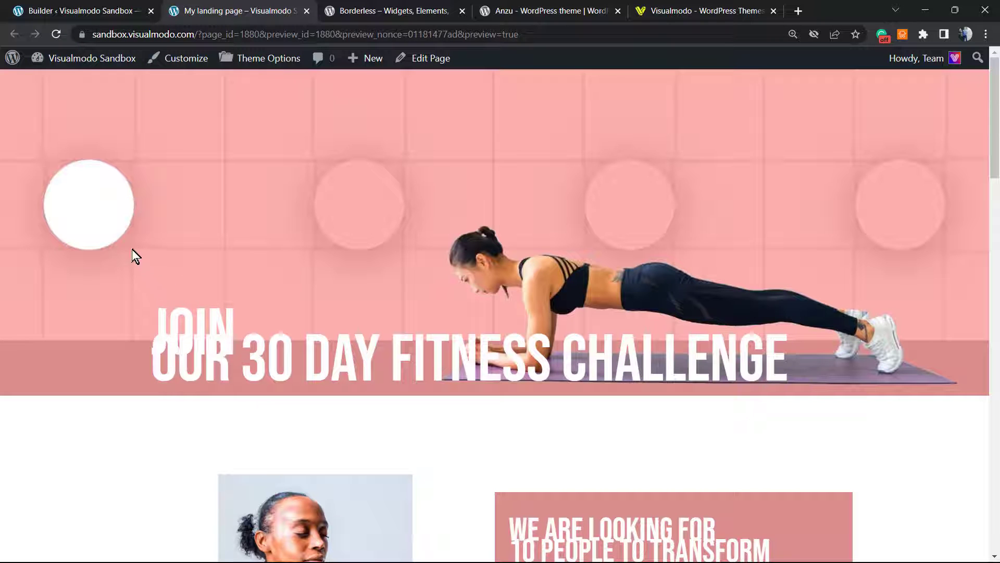
key("F5")
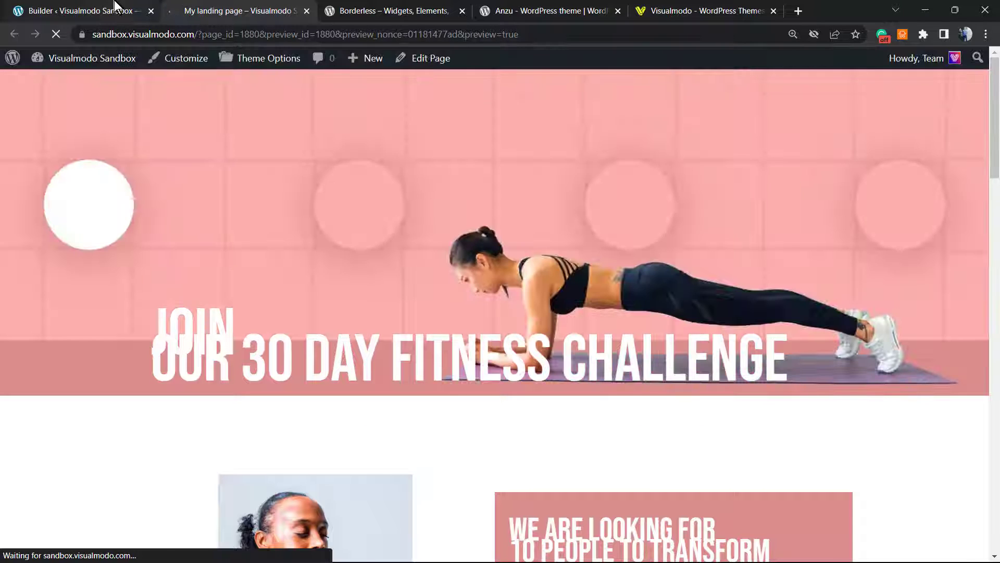
left_click(118, 9)
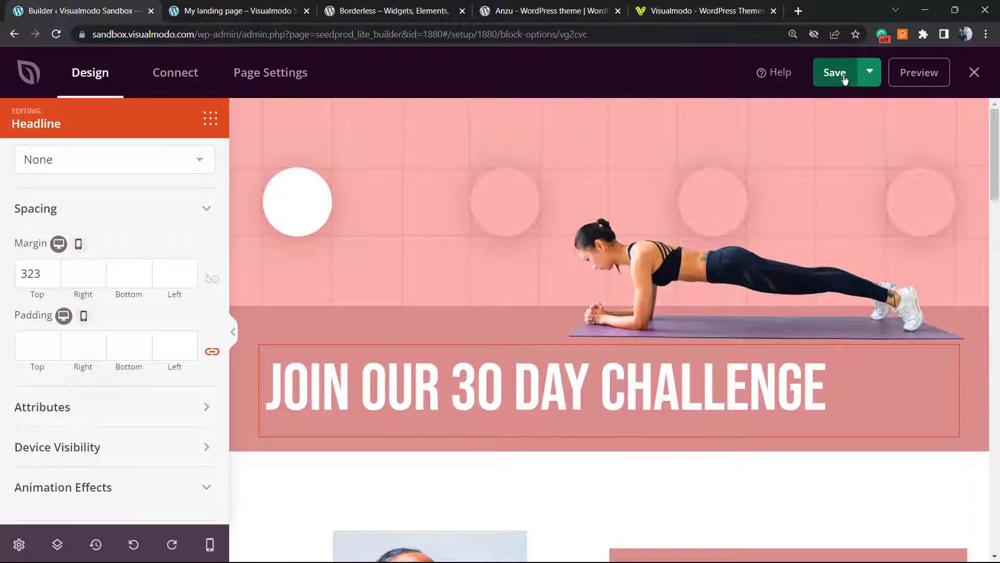
left_click(868, 74)
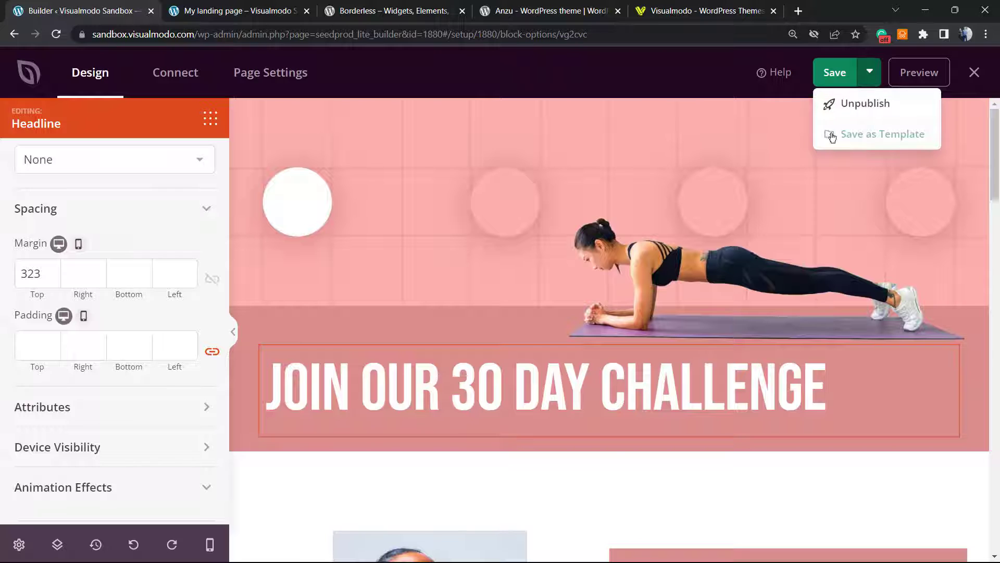
left_click(902, 73)
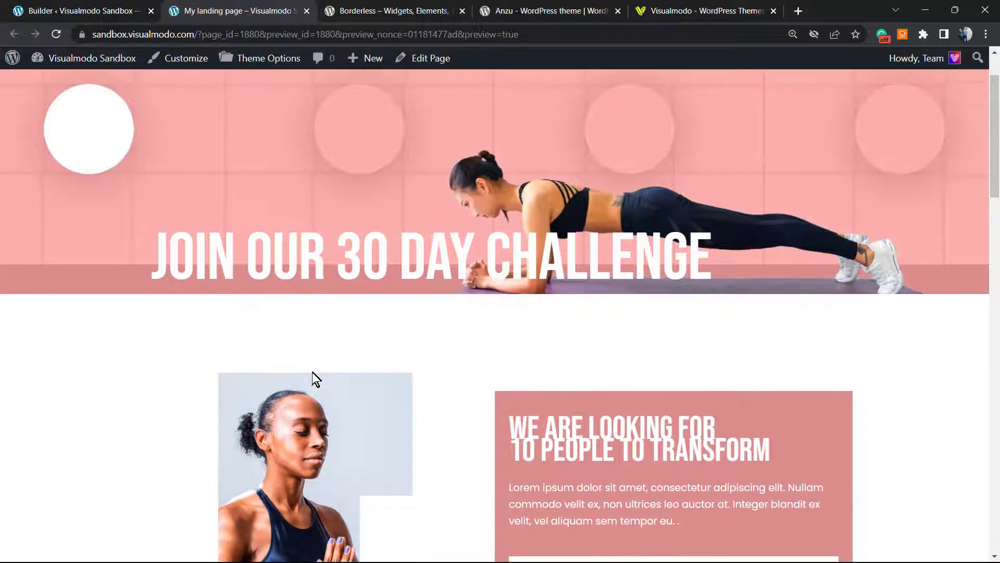
scroll(313, 374, "down", 15)
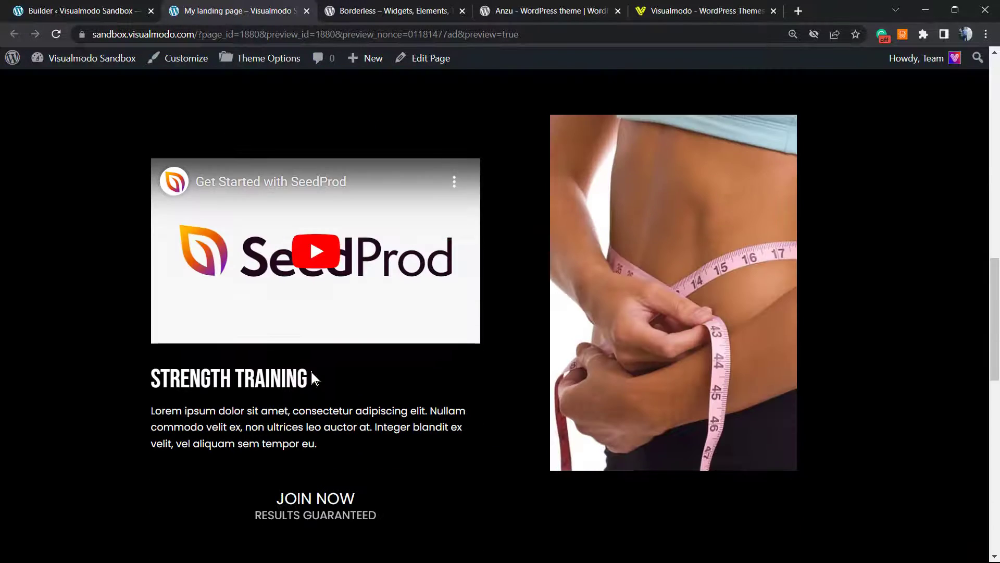
scroll(311, 373, "down", 11)
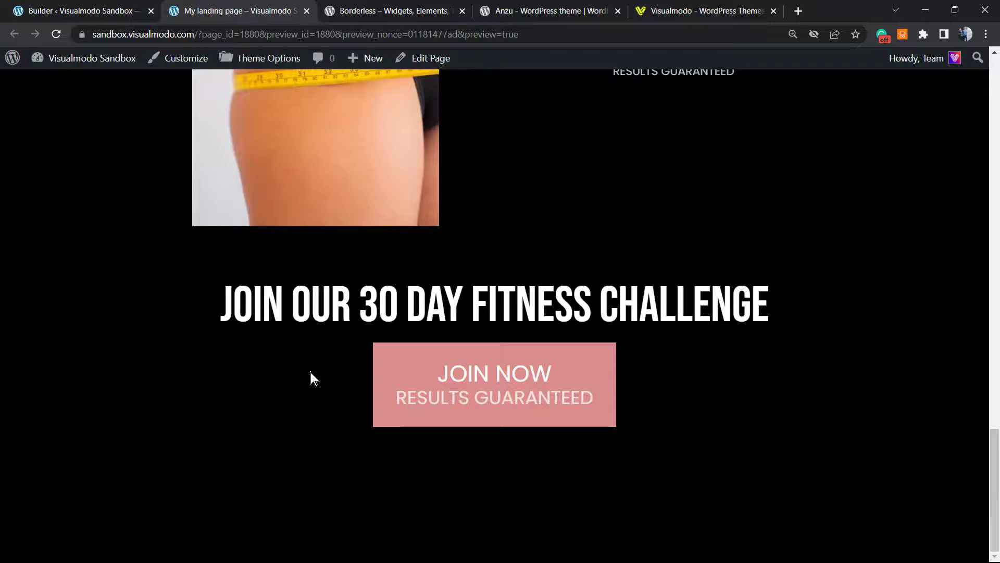
scroll(311, 373, "up", 10)
scroll(311, 372, "up", 15)
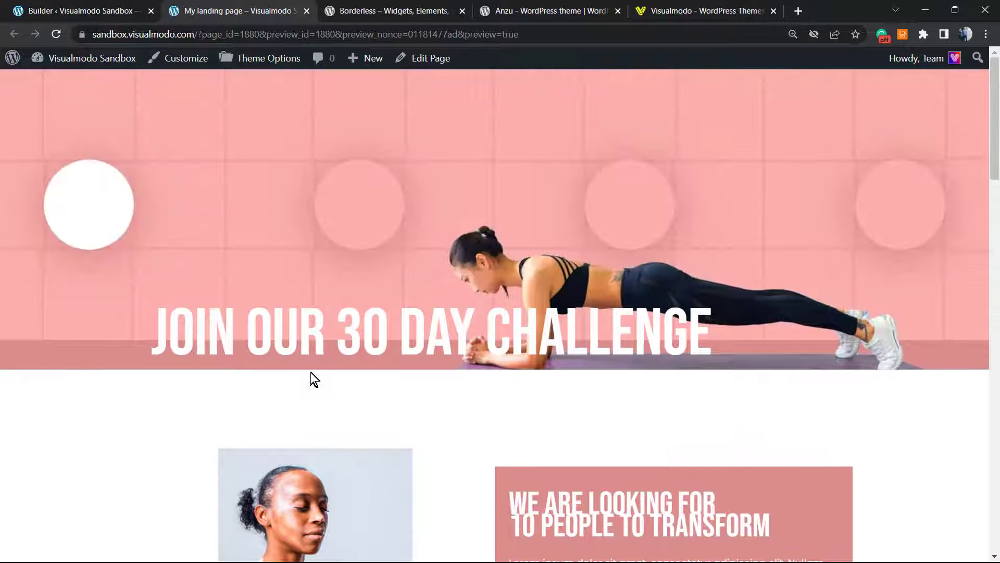
Step: Set the We Are Looking For headline's line height to 1 and save the page
key("ctrl+shift+Tab")
scroll(610, 313, "down", 5)
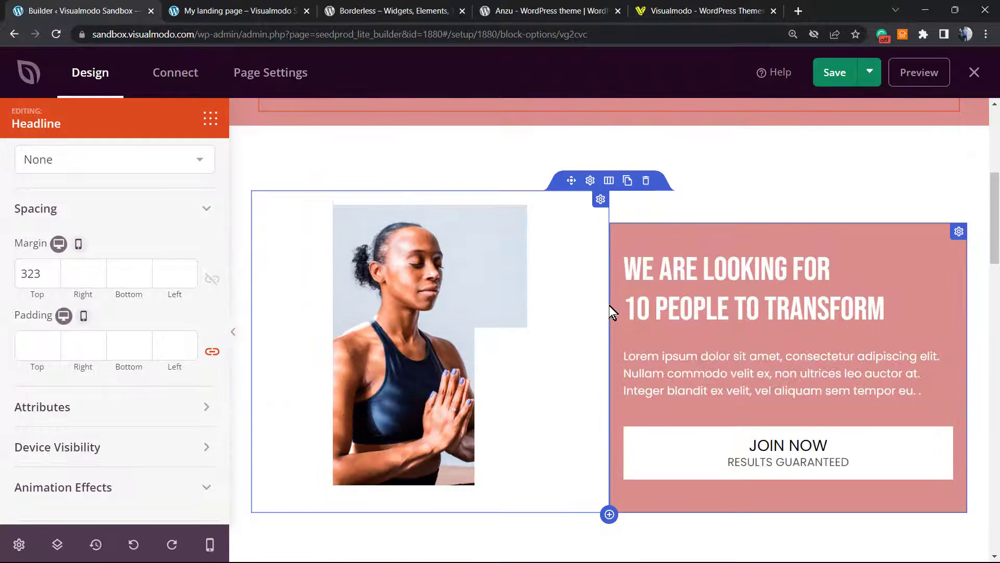
left_click(714, 287)
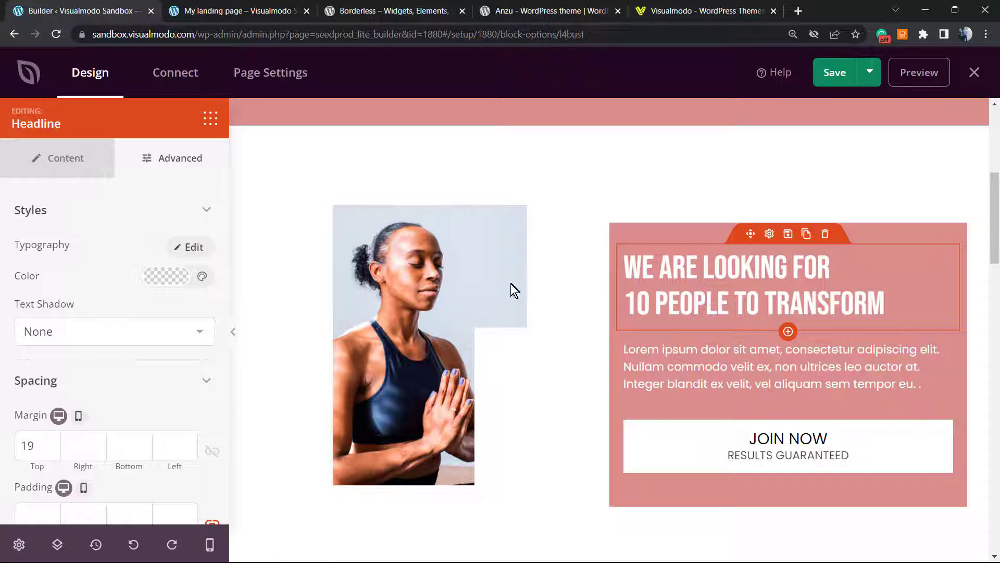
scroll(123, 380, "down", 3)
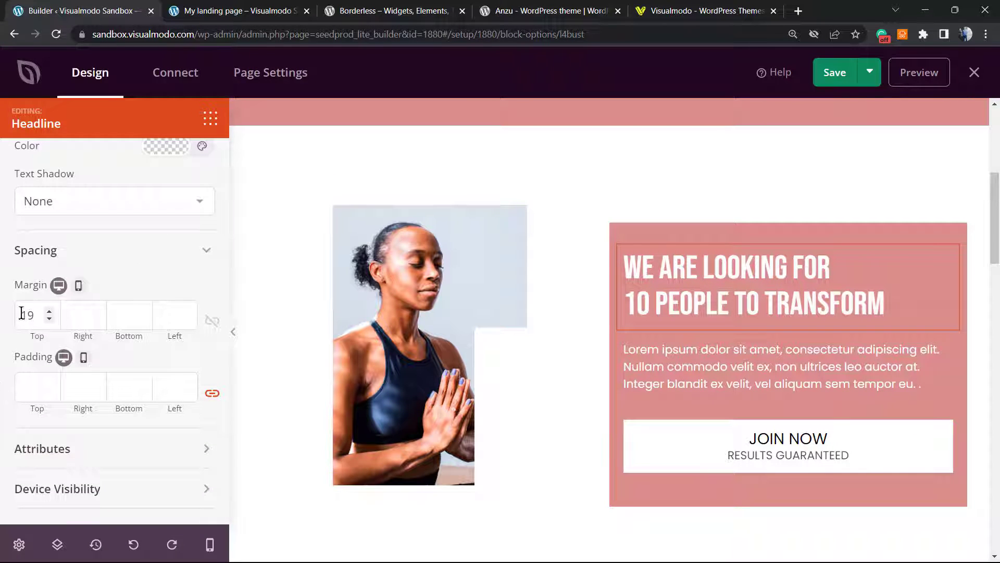
scroll(156, 291, "up", 3)
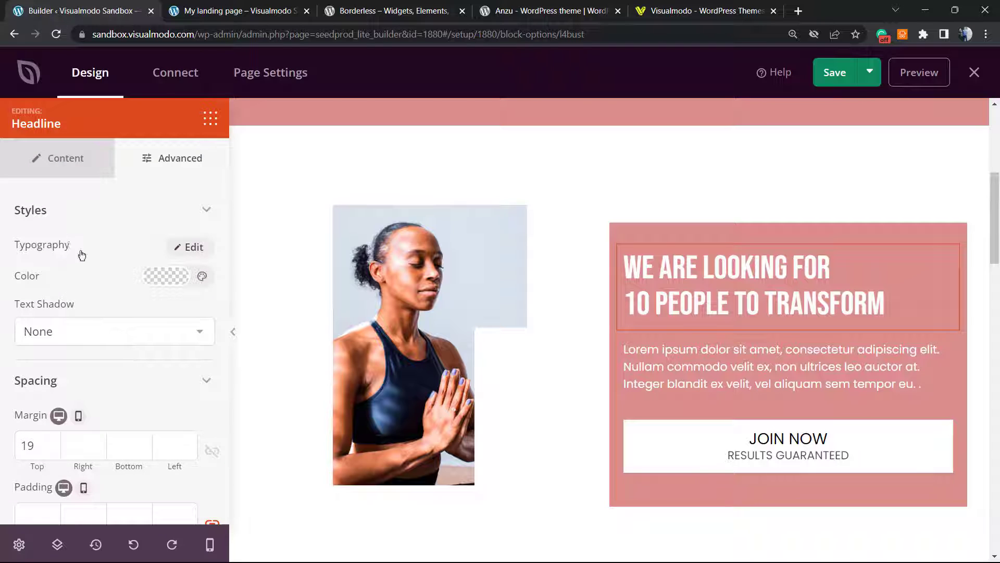
left_click(195, 248)
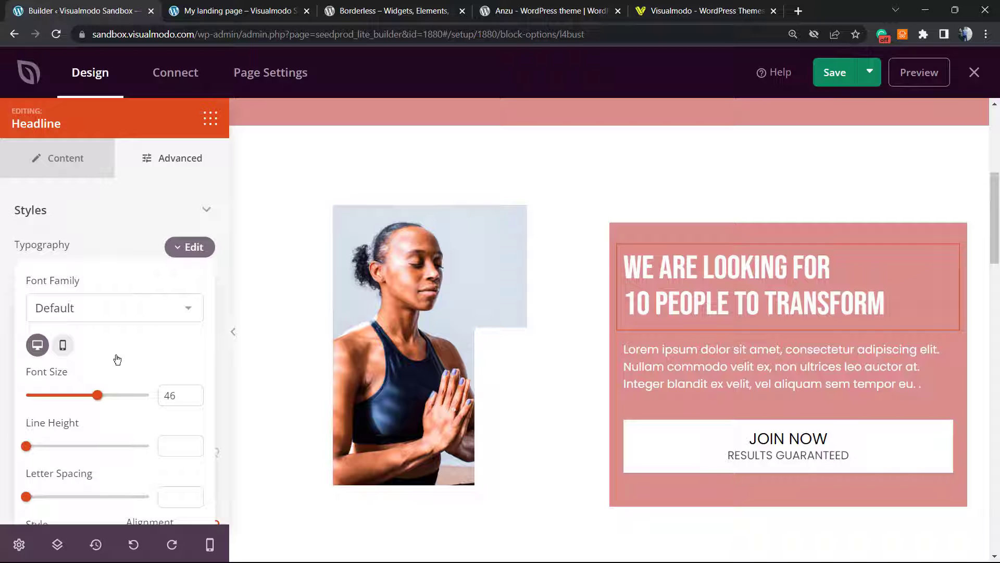
scroll(120, 363, "down", 1)
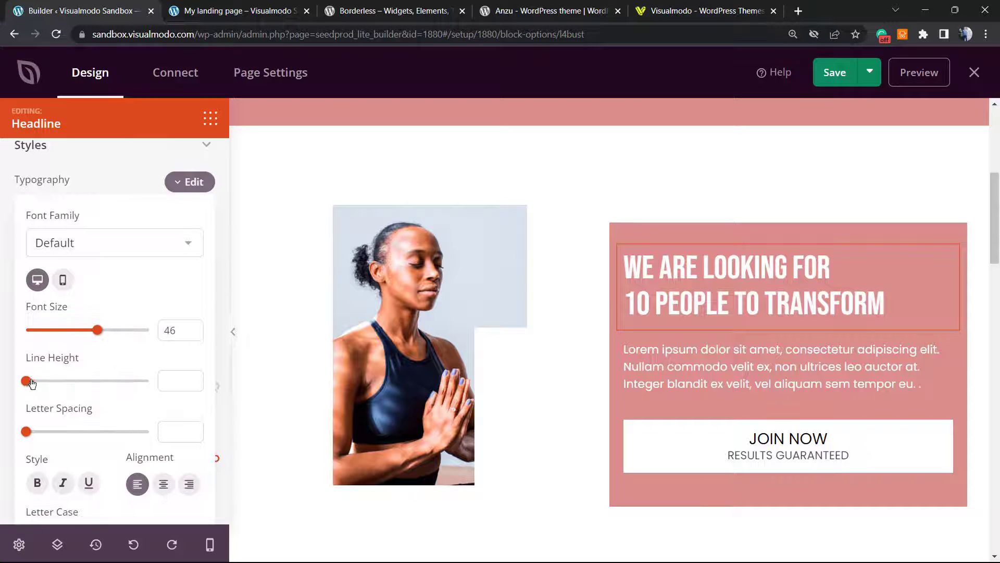
mouse_move(24, 385)
left_mouse_down()
mouse_move(53, 384)
mouse_move(33, 387)
left_mouse_up()
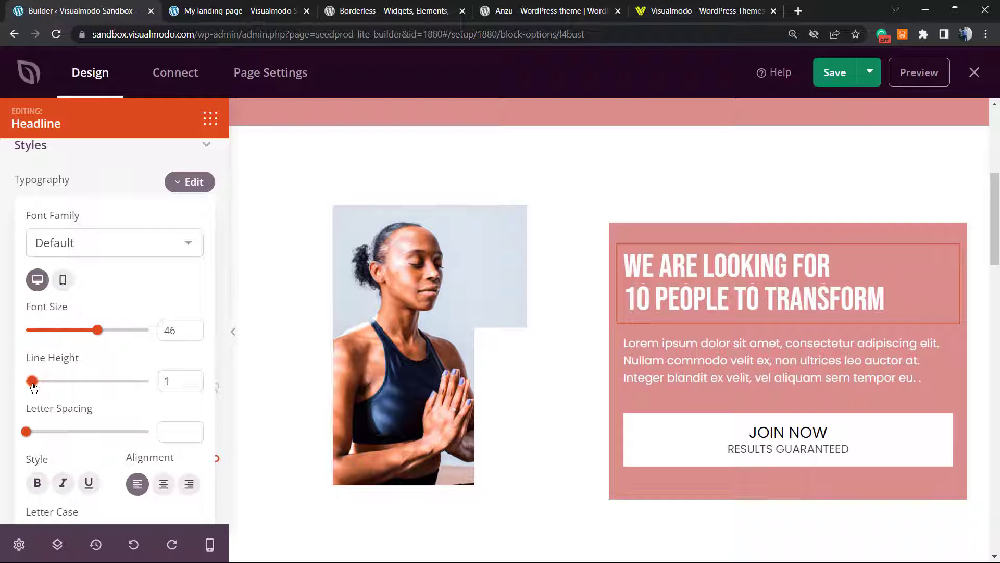
left_click(833, 73)
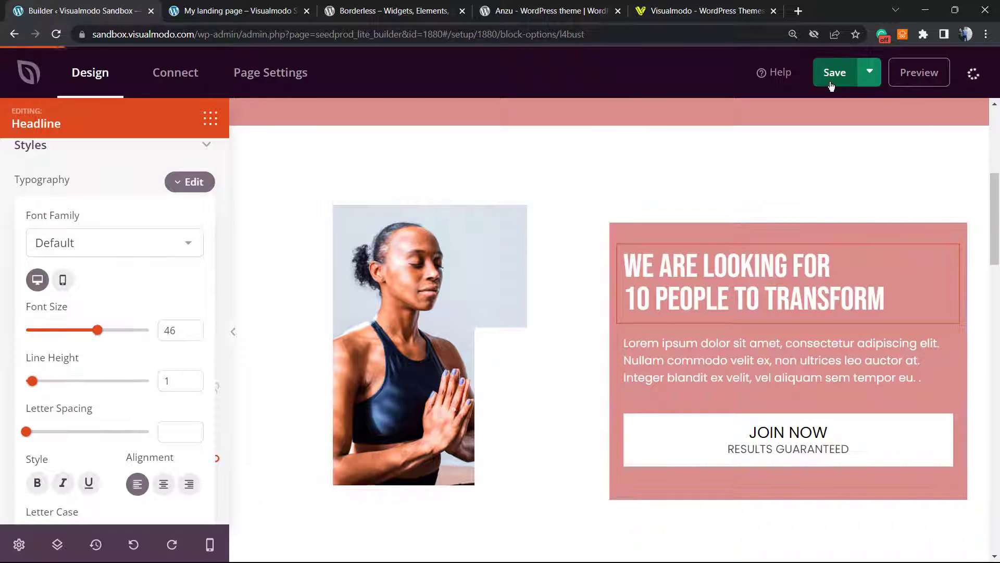
left_click(918, 73)
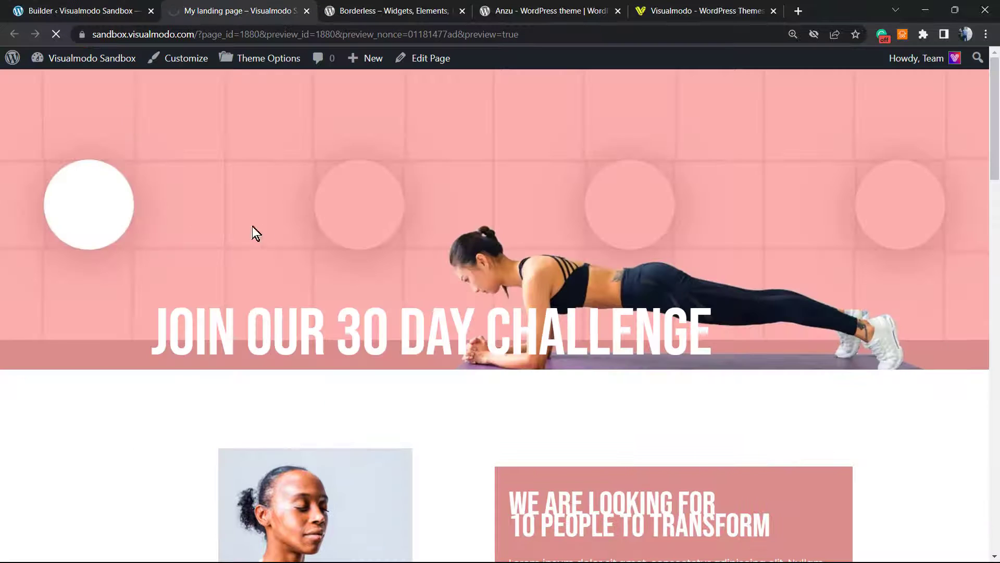
Step: Scroll through the preview, then return to the builder showing font size 46, line height 1
scroll(323, 307, "down", 4)
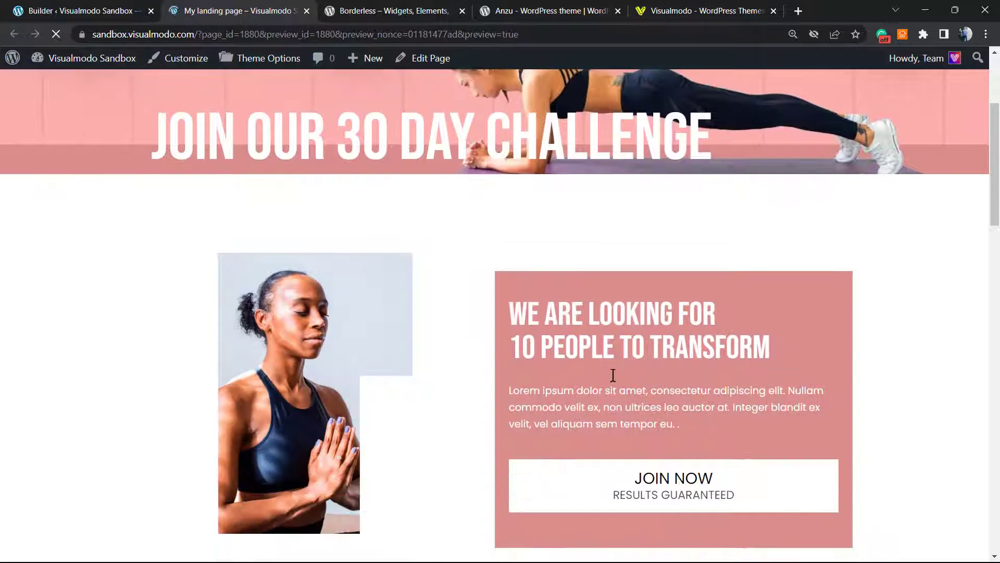
triple_click(532, 313)
triple_click(529, 346)
scroll(445, 308, "down", 6)
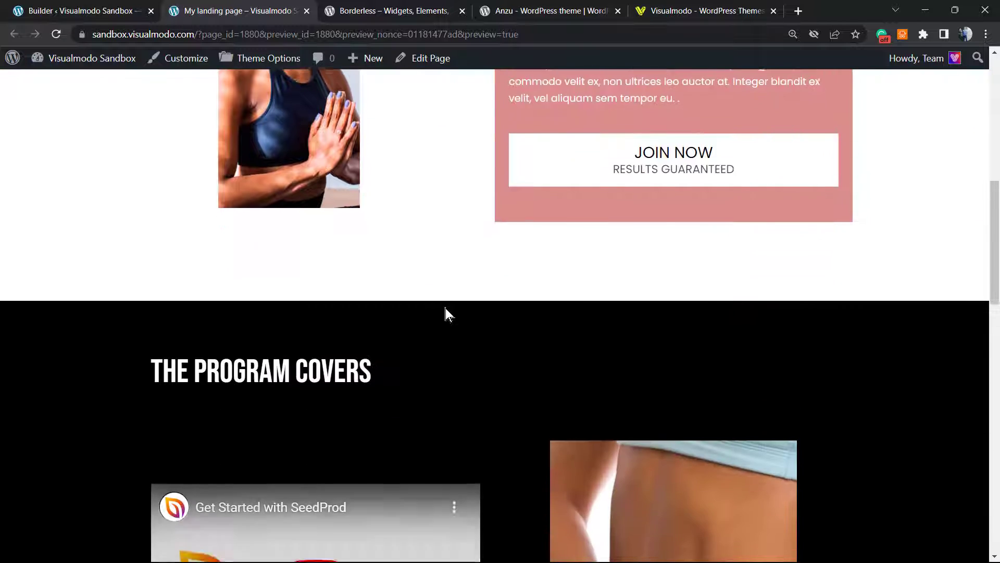
scroll(446, 315, "down", 15)
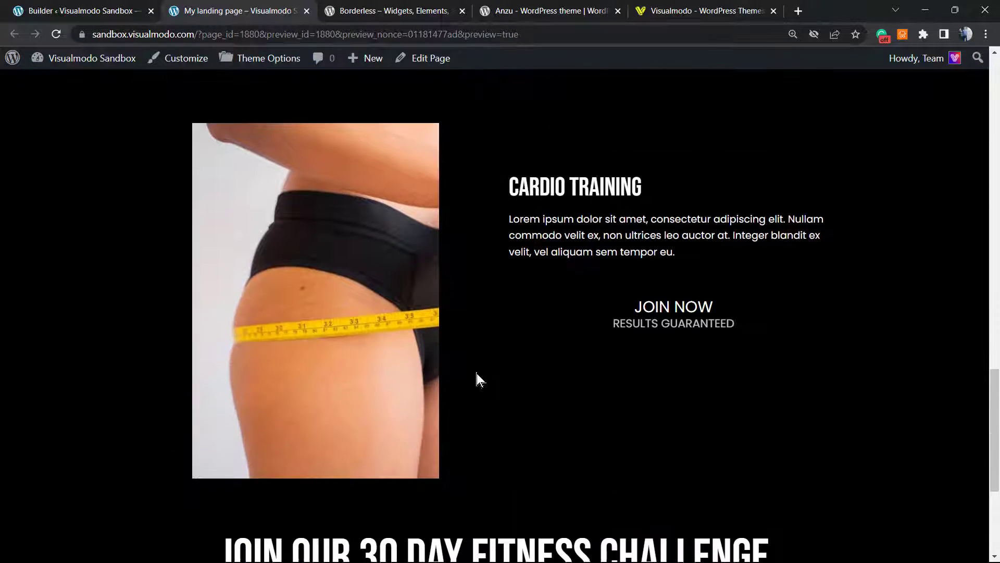
scroll(477, 373, "down", 4)
scroll(474, 373, "up", 20)
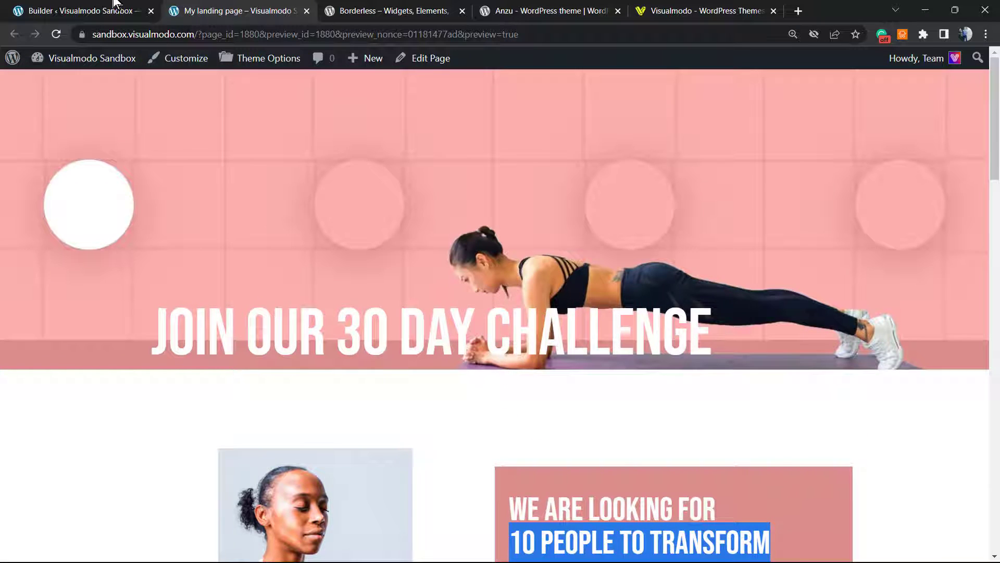
key("ctrl+shift+Tab")
scroll(420, 205, "up", 5)
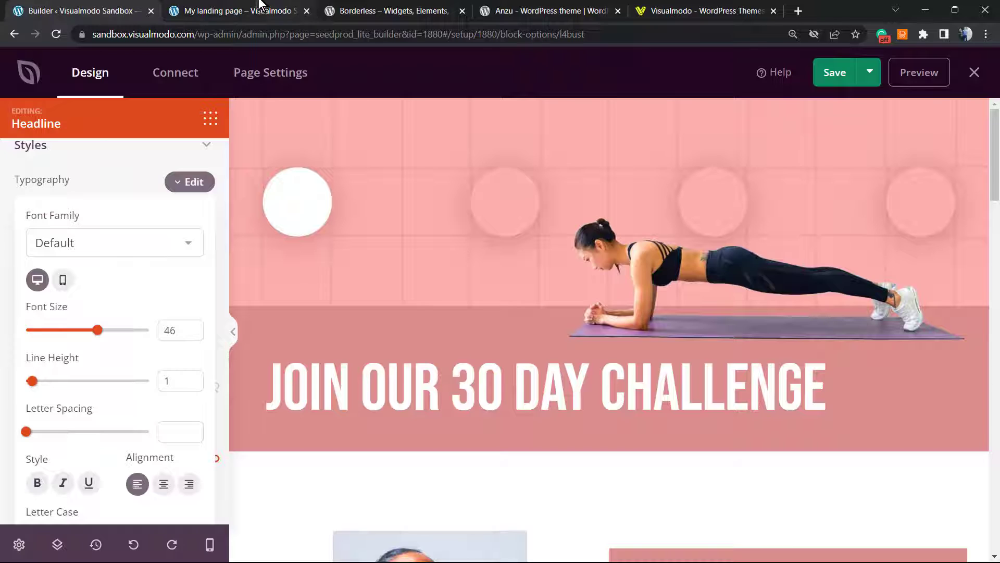
Step: Bring up the Borderless plugin page and select the word 'Borderless' in its title
left_click(242, 6)
left_click(338, 9)
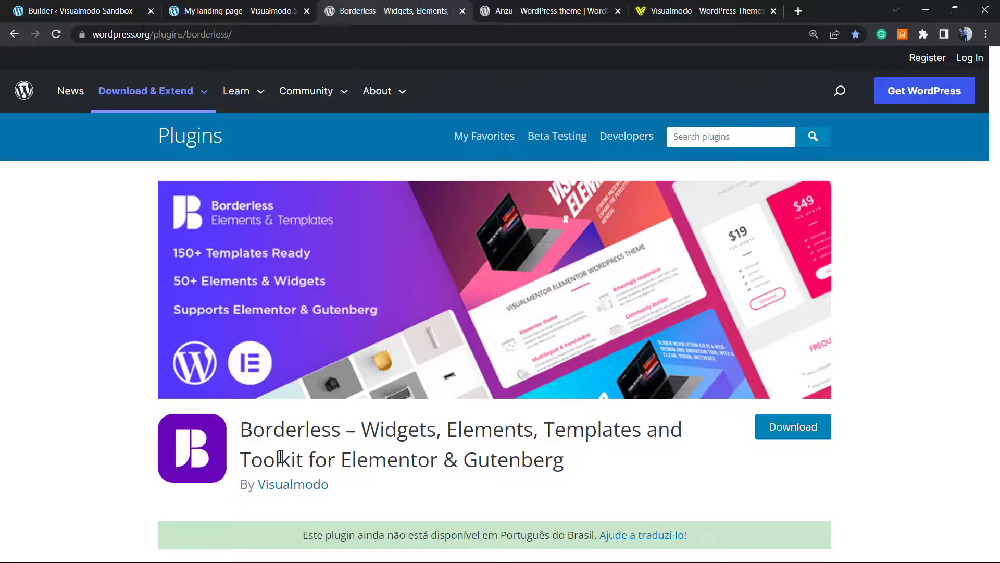
double_click(252, 421)
left_click(252, 421)
left_click(295, 420)
double_click(296, 420)
Step: Select the title words Widgets, Elements, Templates and Toolkit, then switch to the Anzu theme page
double_click(414, 429)
double_click(472, 428)
double_click(553, 429)
double_click(285, 451)
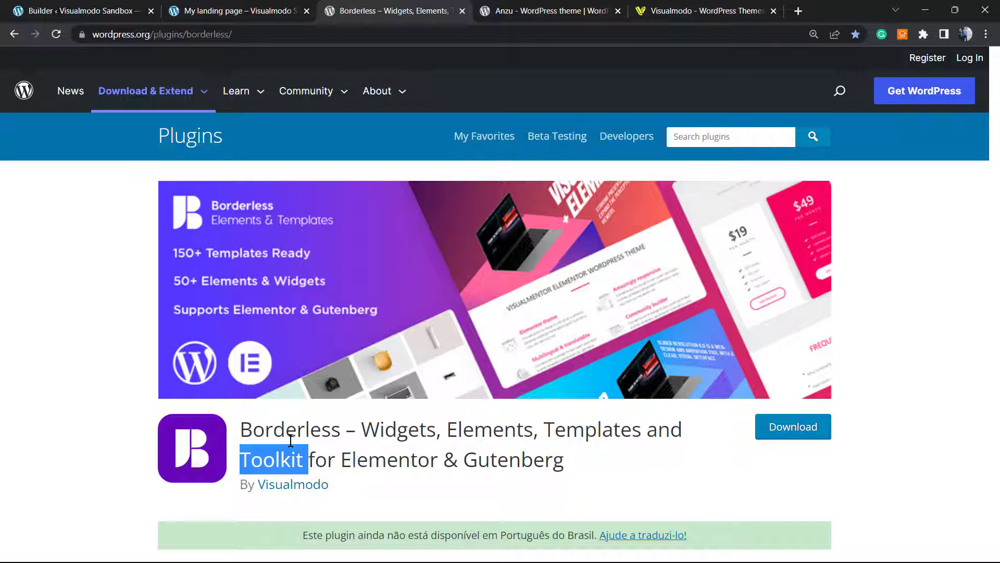
double_click(258, 427)
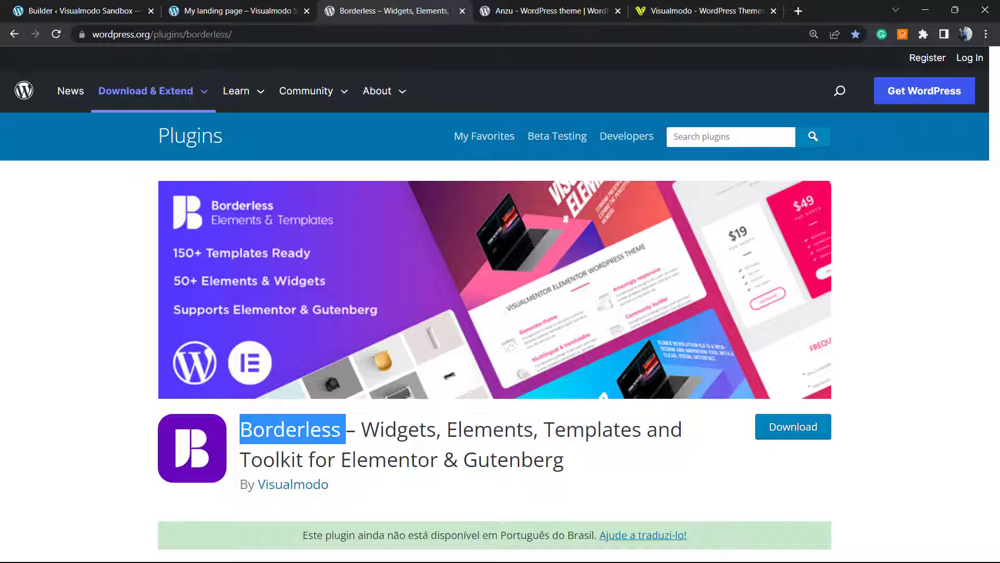
left_click(501, 9)
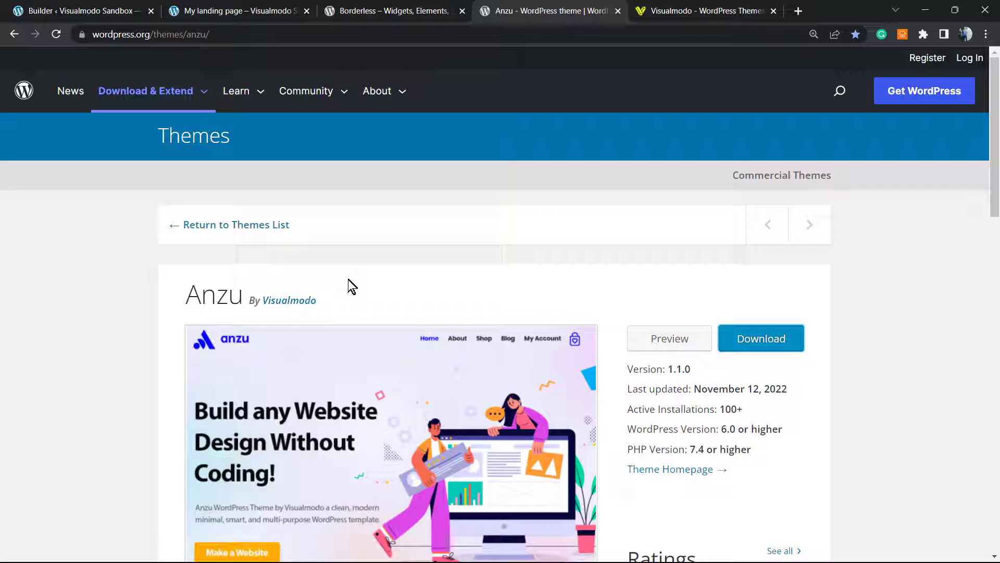
Step: Select the Anzu theme title, scroll its details, then switch to the Visualmodo homepage
left_click_drag(216, 291, 222, 291)
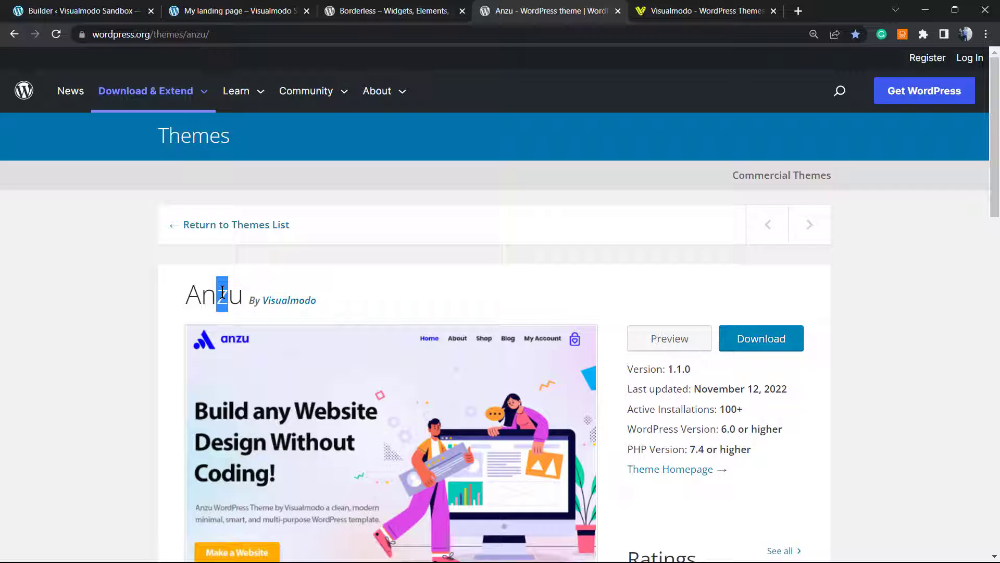
double_click(222, 293)
left_click(580, 282)
scroll(534, 301, "down", 3)
scroll(537, 303, "up", 3)
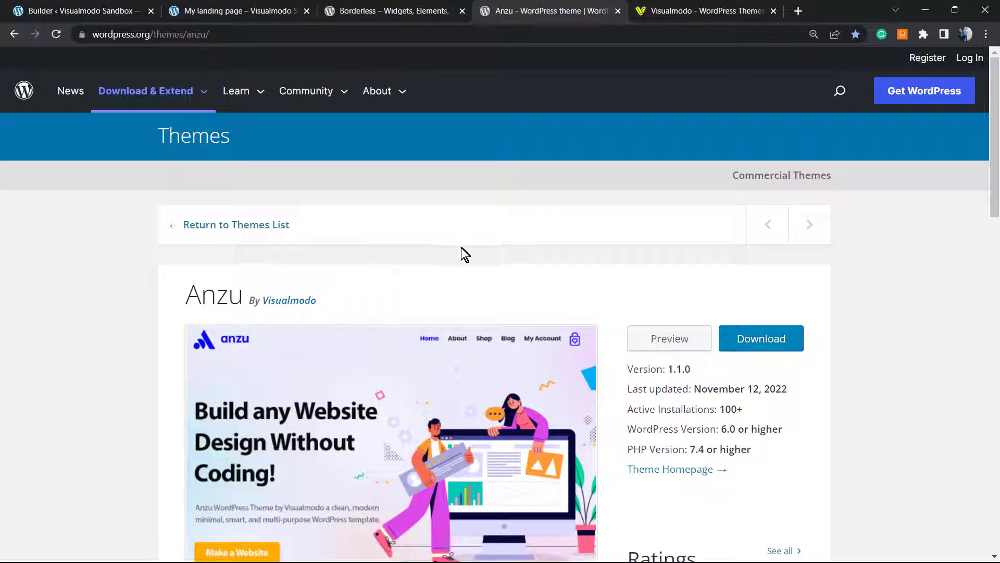
left_click(709, 11)
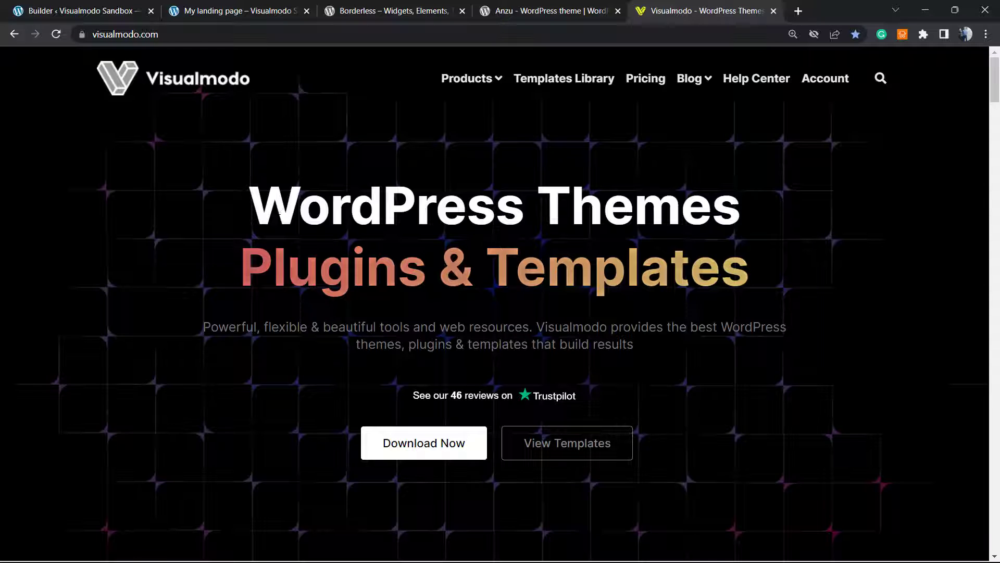
Step: Open Visualmodo's Templates Library page and zoom out to fit more templates
left_click(578, 79)
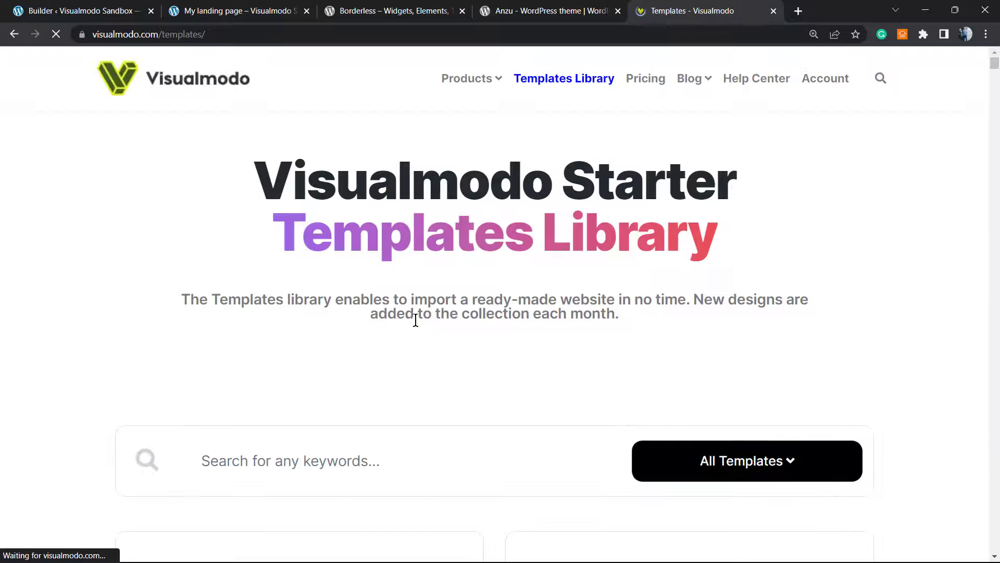
scroll(413, 320, "down", 5)
scroll(413, 322, "up", 4)
scroll(438, 320, "down", 2)
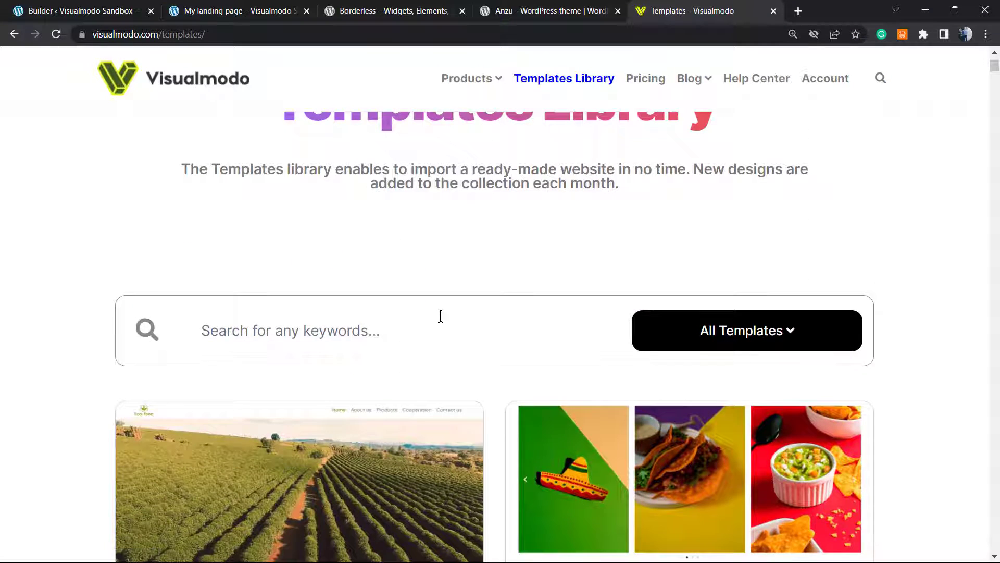
key("ctrl+minus")
Step: Scroll through the template cards past Herbal and Pharmacy to Rattan Furniture and Yoga Studio
scroll(489, 308, "down", 5)
scroll(470, 289, "down", 5)
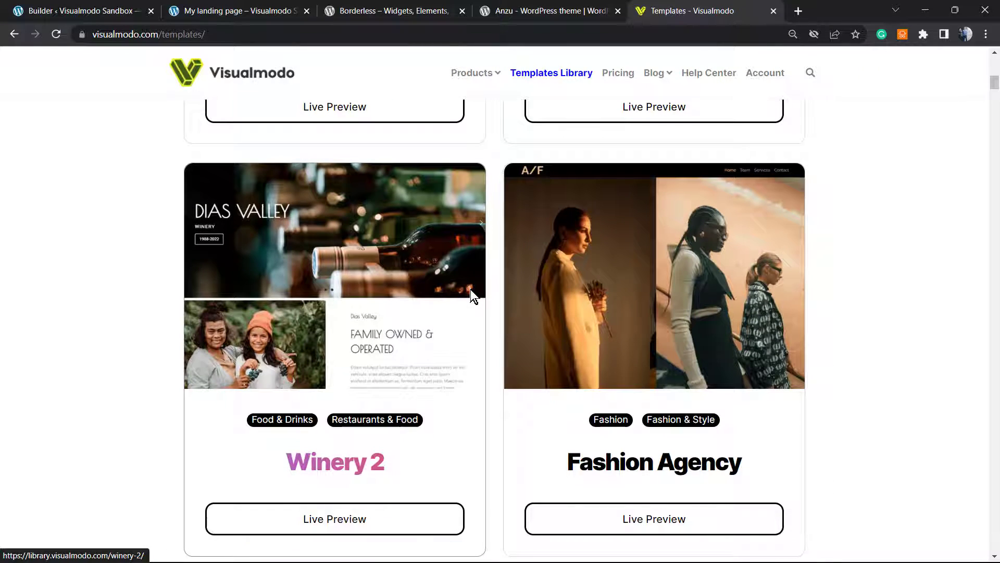
scroll(471, 289, "down", 8)
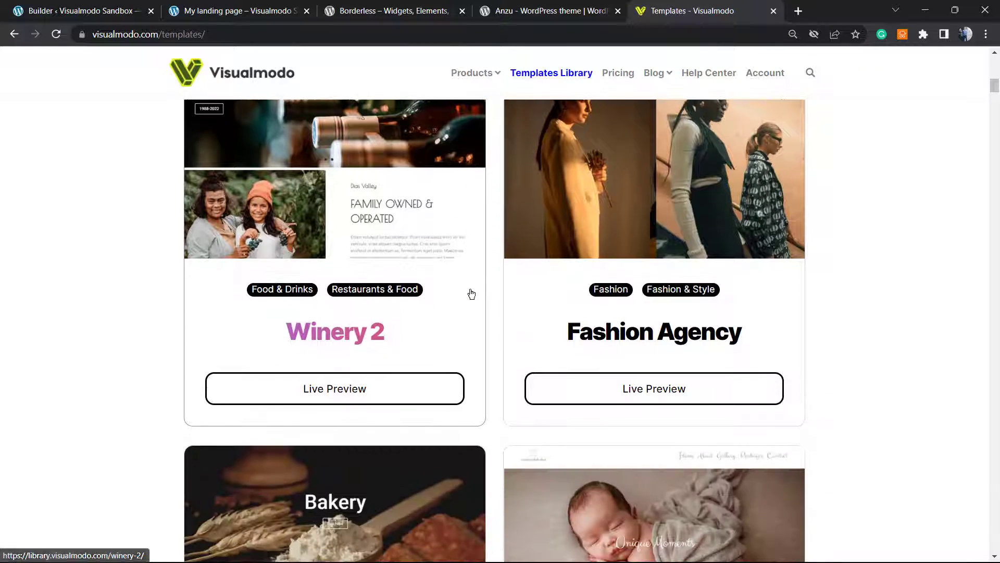
scroll(468, 289, "down", 13)
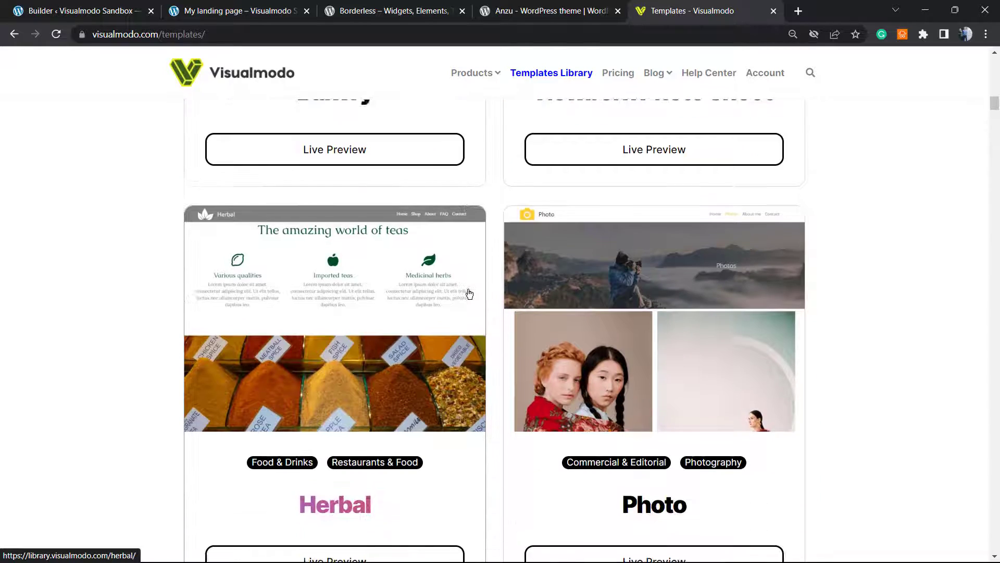
scroll(469, 294, "down", 15)
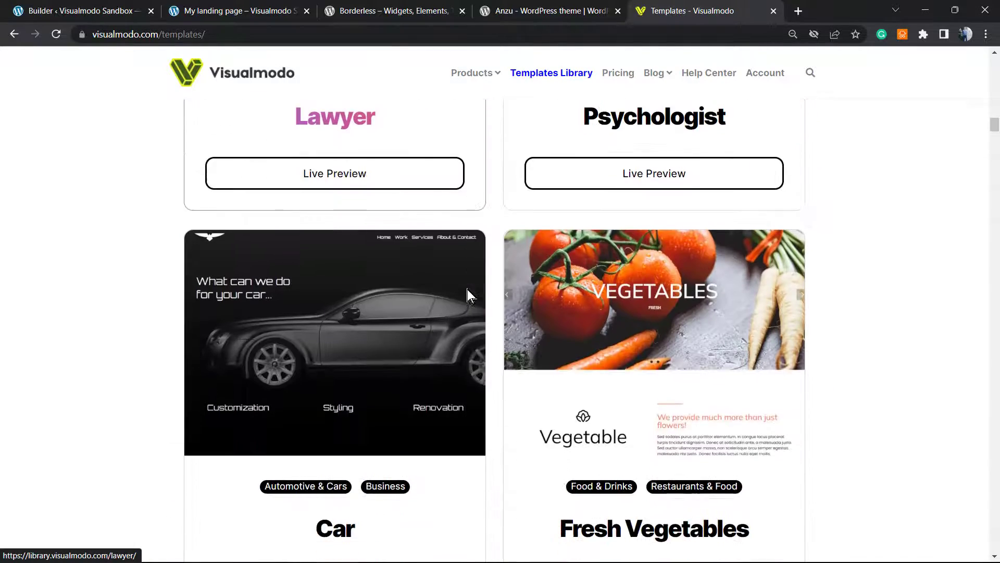
scroll(463, 291, "down", 12)
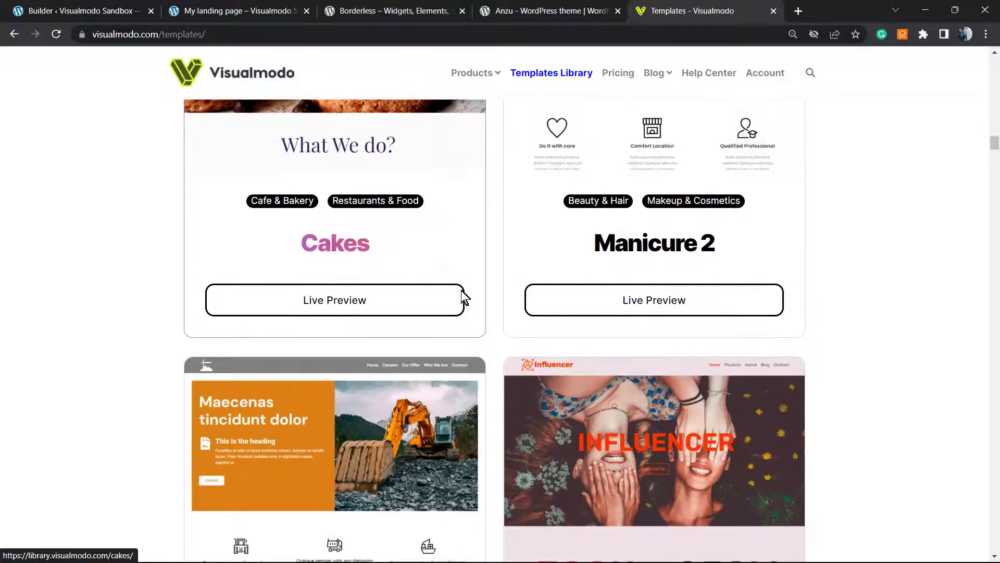
scroll(475, 311, "down", 13)
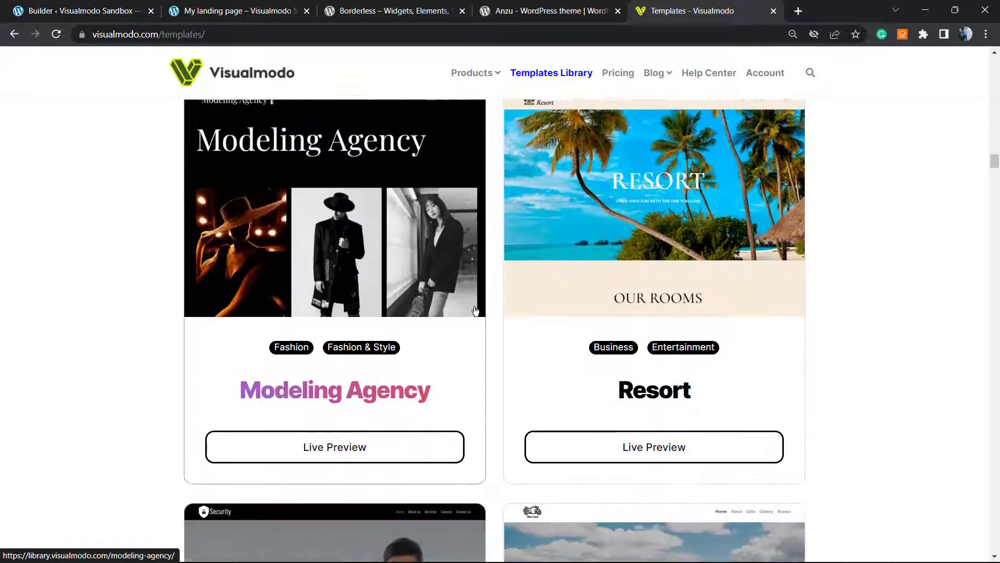
scroll(476, 311, "down", 15)
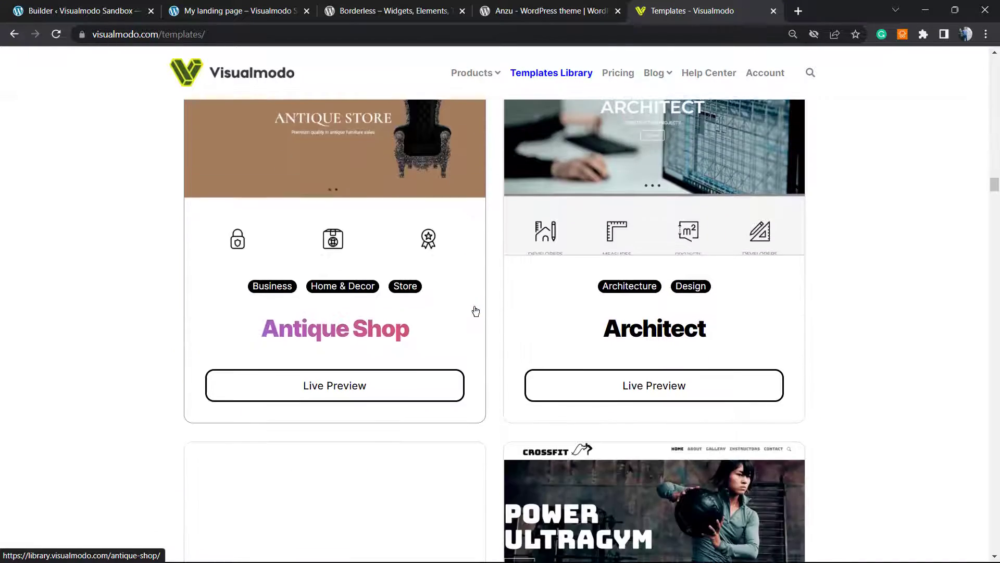
scroll(476, 311, "down", 15)
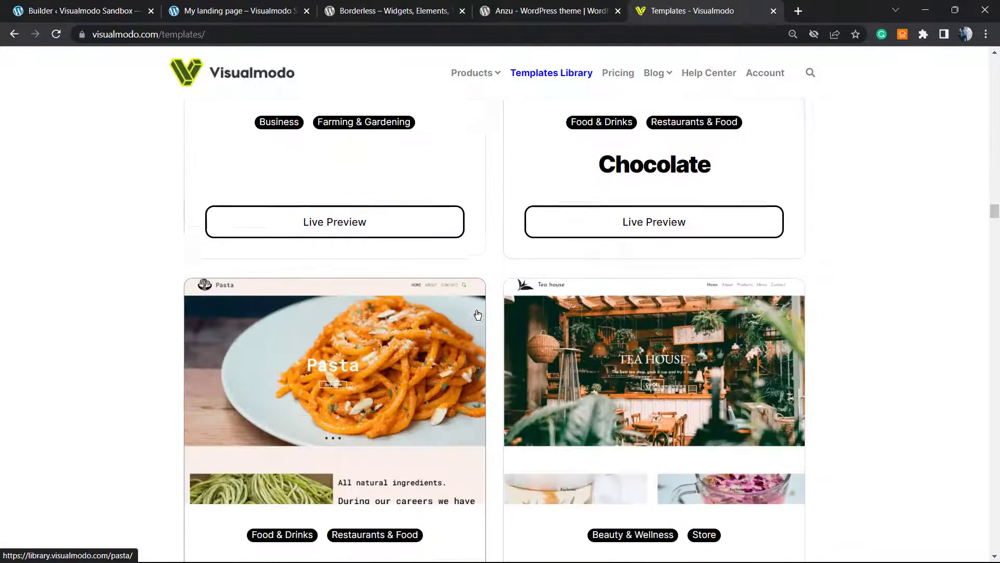
scroll(489, 315, "down", 14)
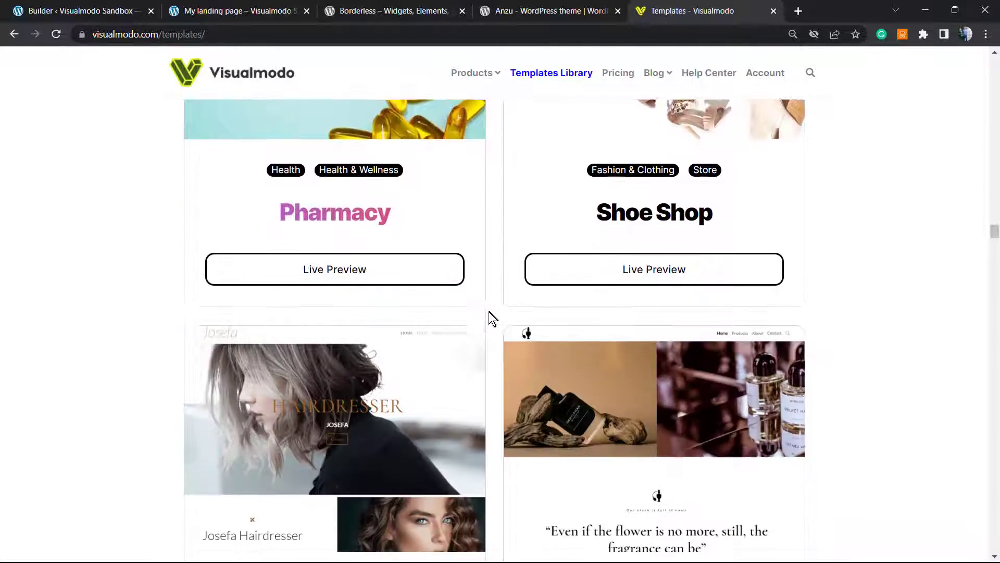
scroll(489, 312, "down", 3)
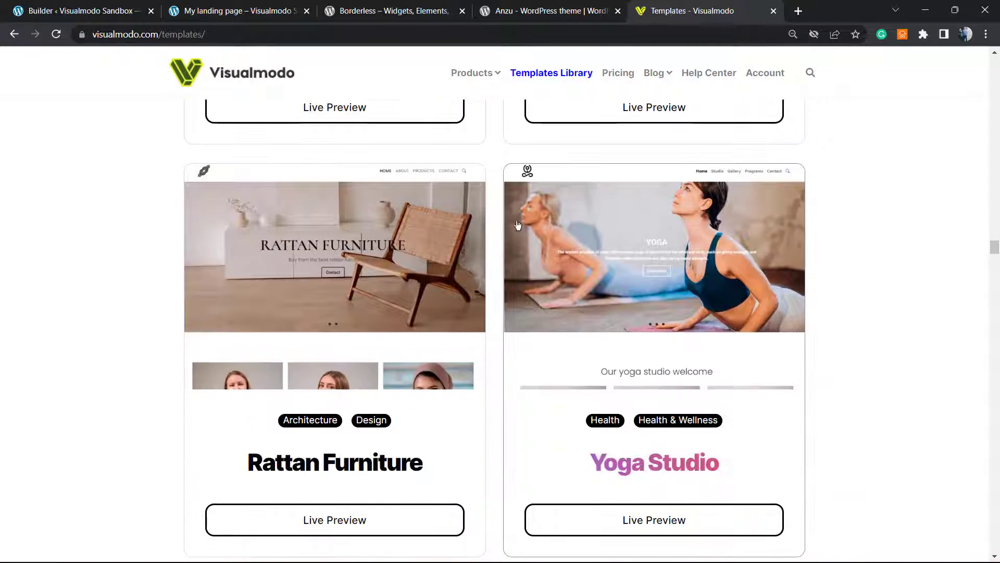